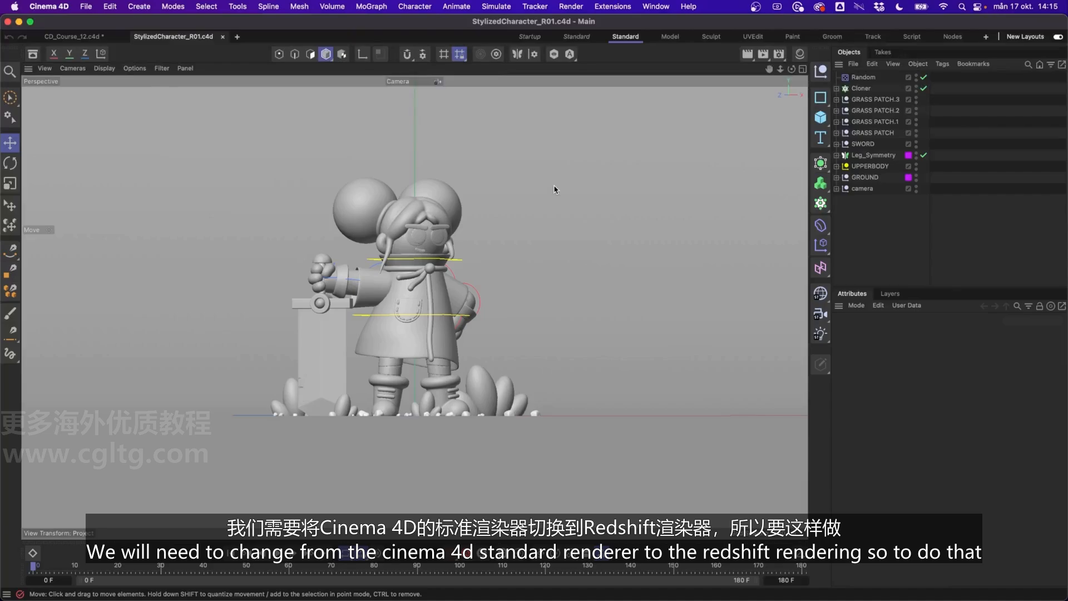
Open the render settings and change the renderer from Standard to Redshift.
left_click(779, 56)
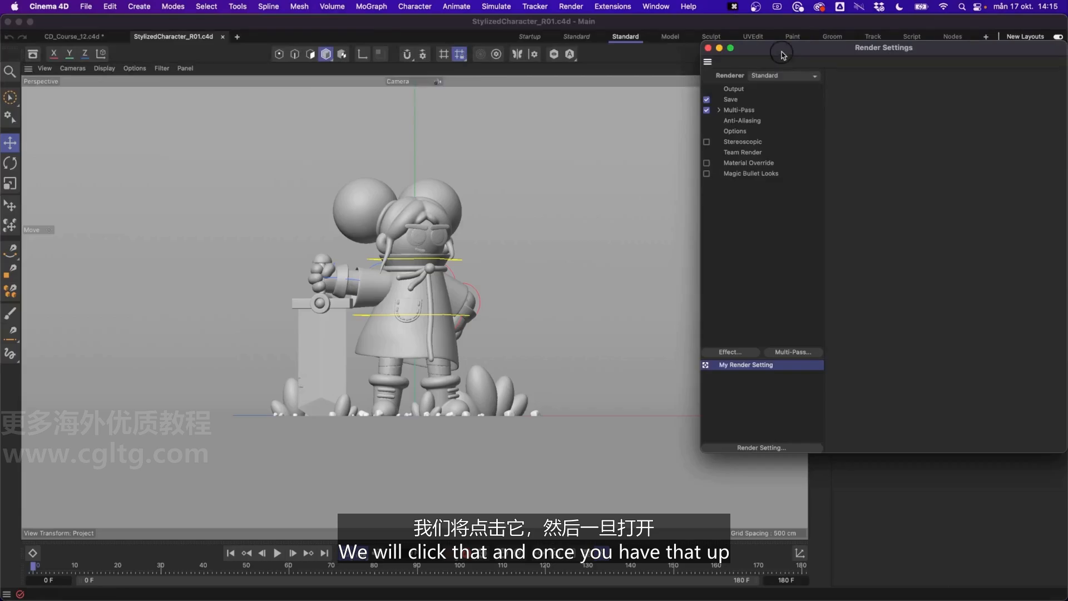
left_click_drag(788, 55, 606, 89)
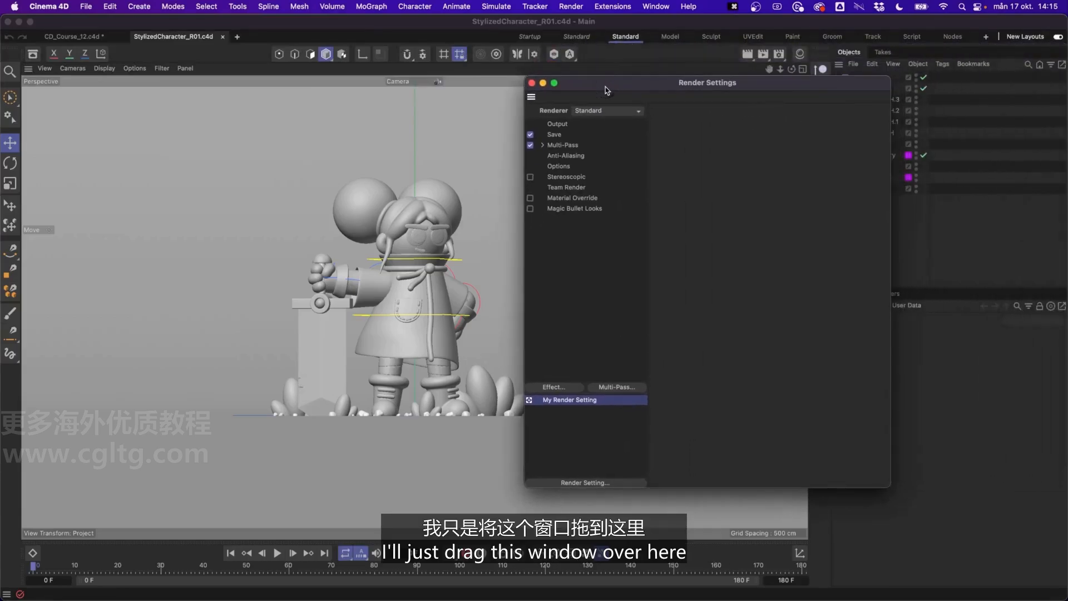
left_click_drag(525, 78, 384, 68)
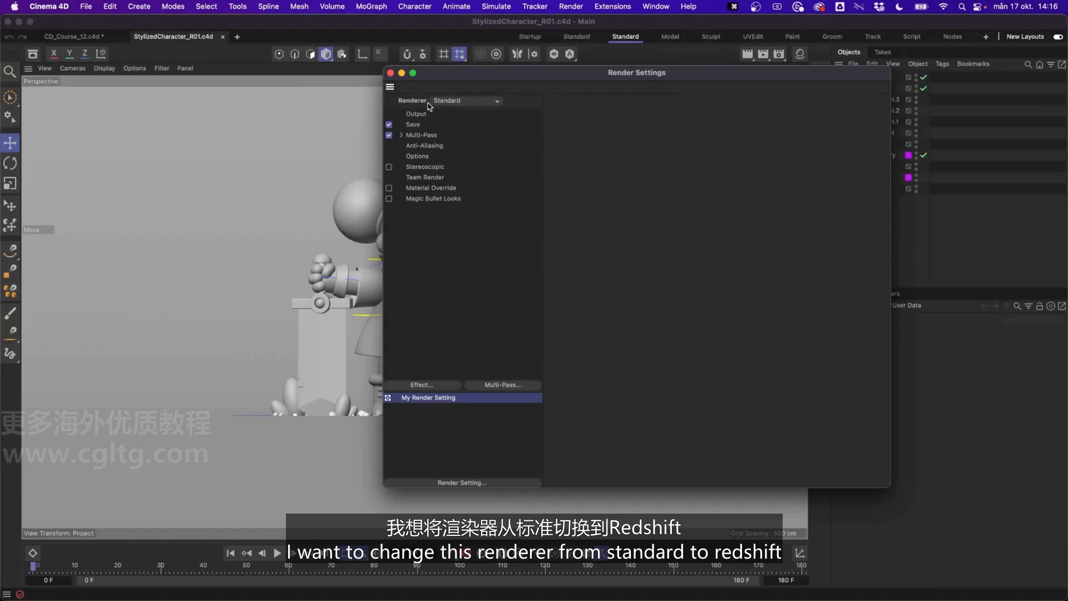
left_click(442, 102)
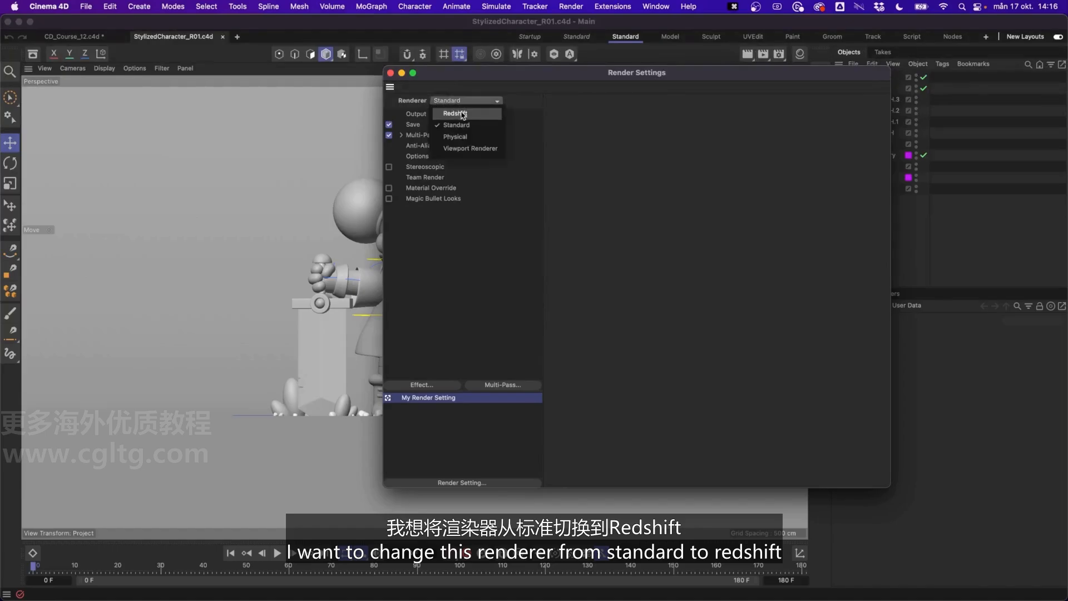
left_click(462, 114)
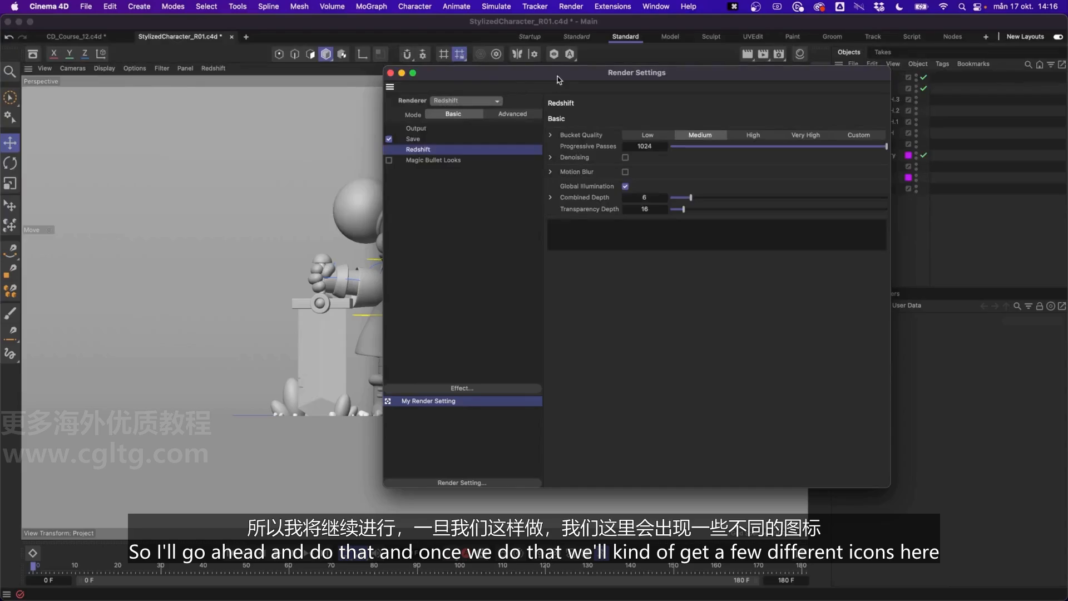
left_click_drag(558, 80, 370, 70)
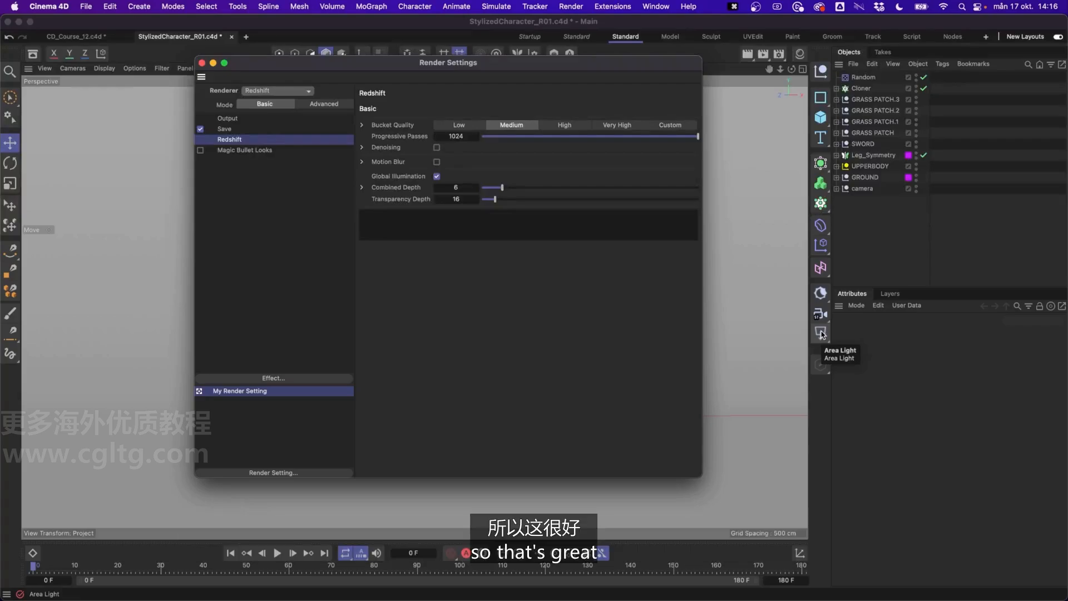
left_click_drag(443, 62, 498, 85)
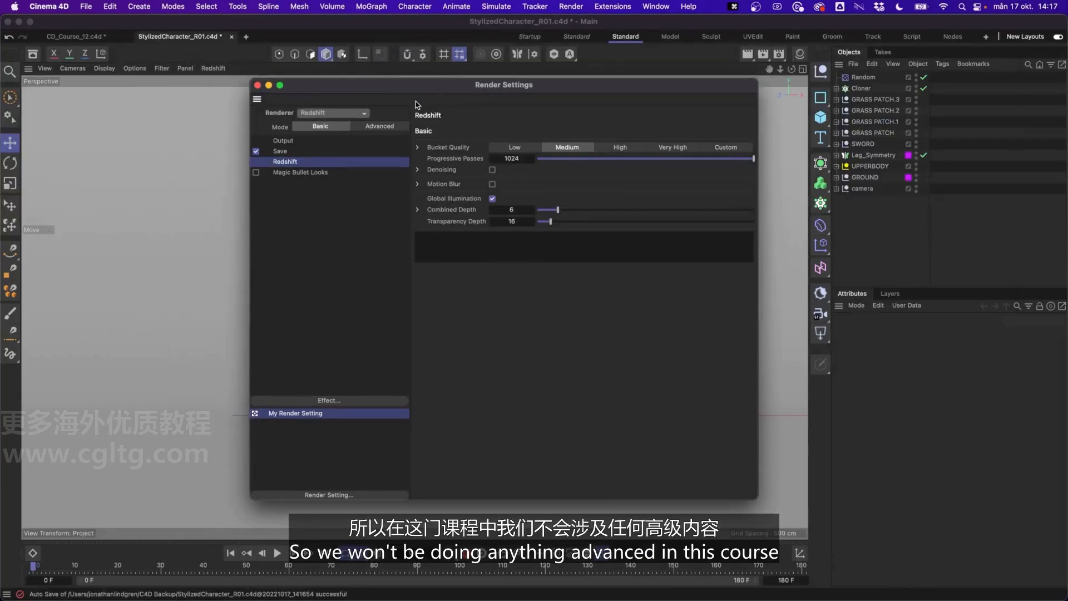
Examine Redshift's advanced Sampling and AOV render settings, then return to the Basic mode.
left_click(367, 127)
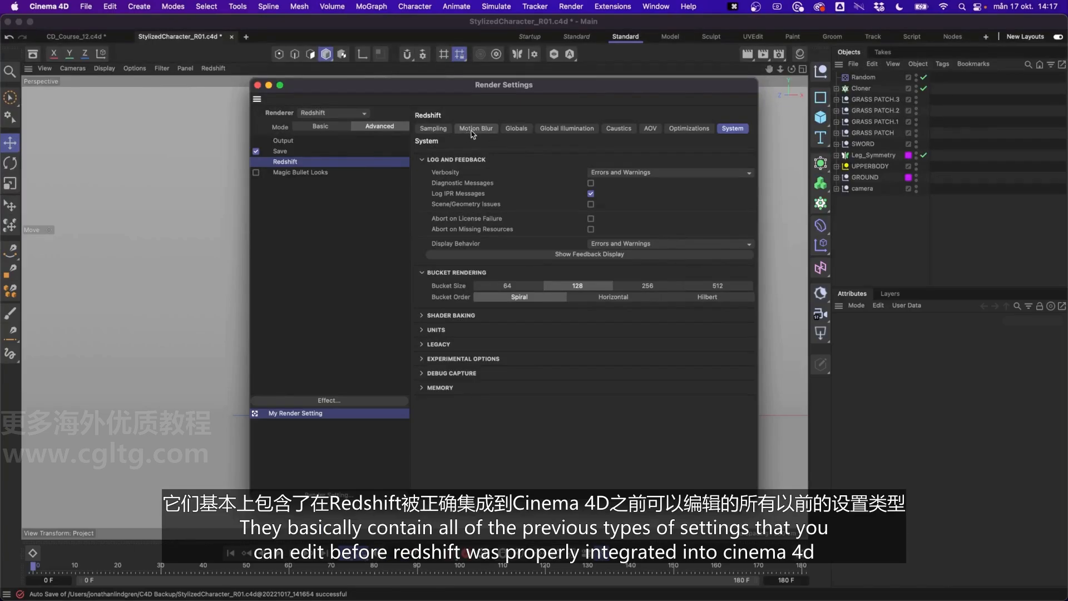
left_click(434, 128)
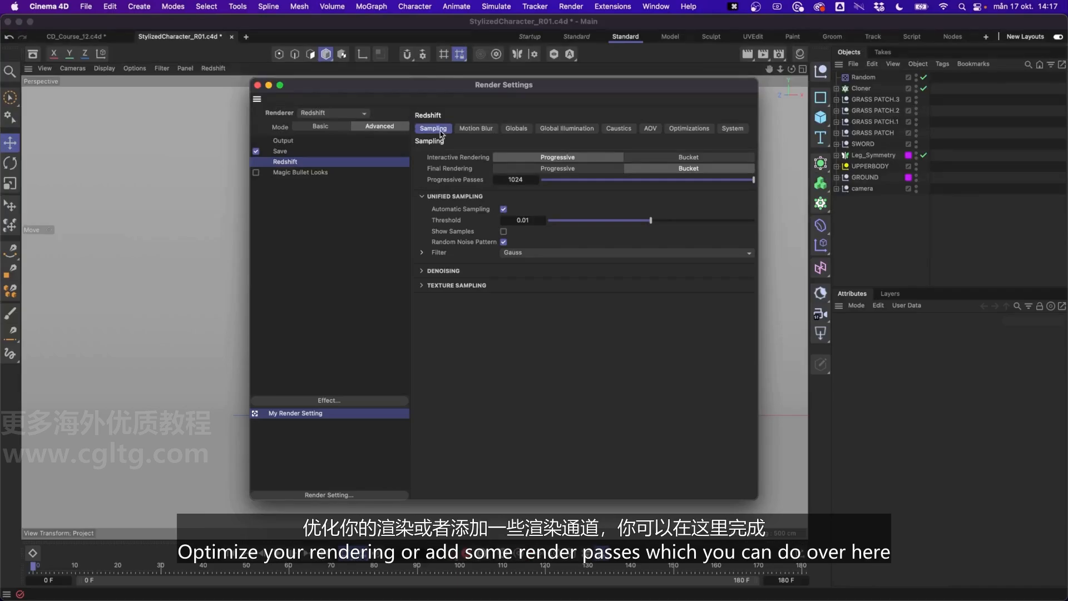
left_click(649, 129)
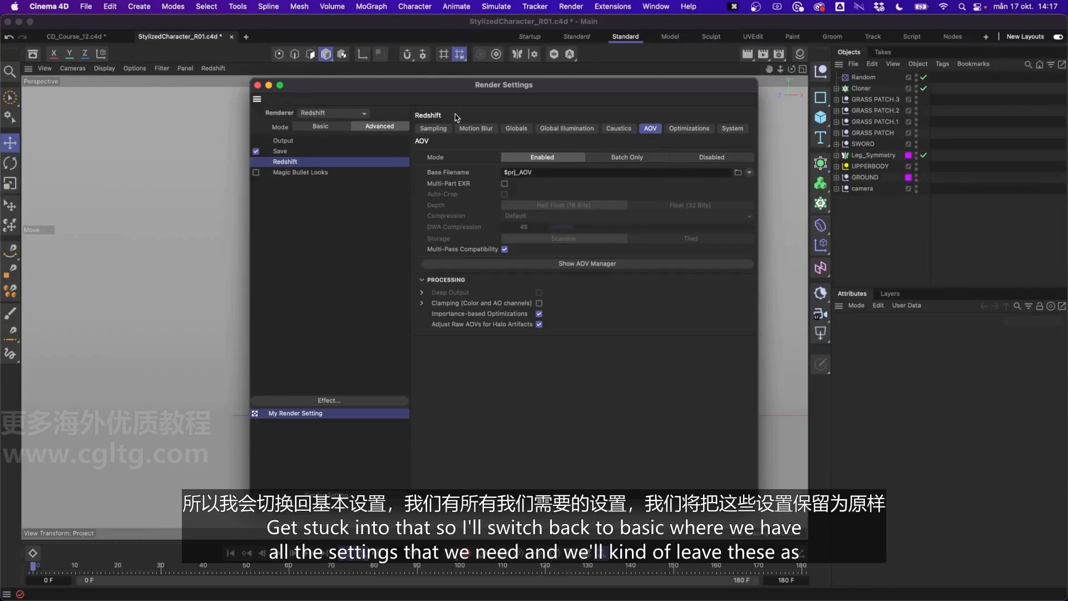
left_click(433, 128)
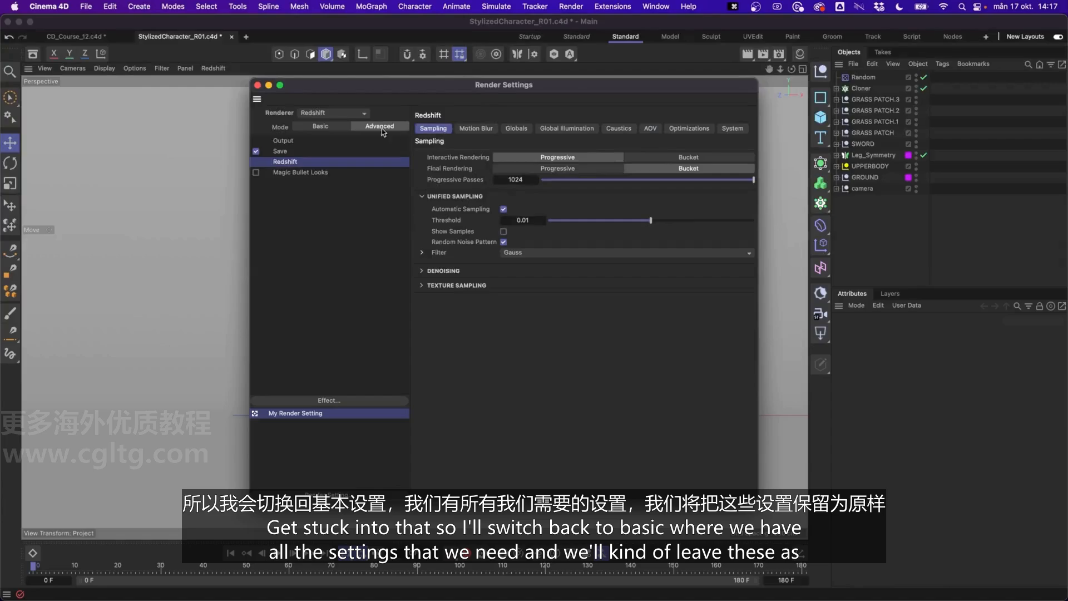
left_click(328, 127)
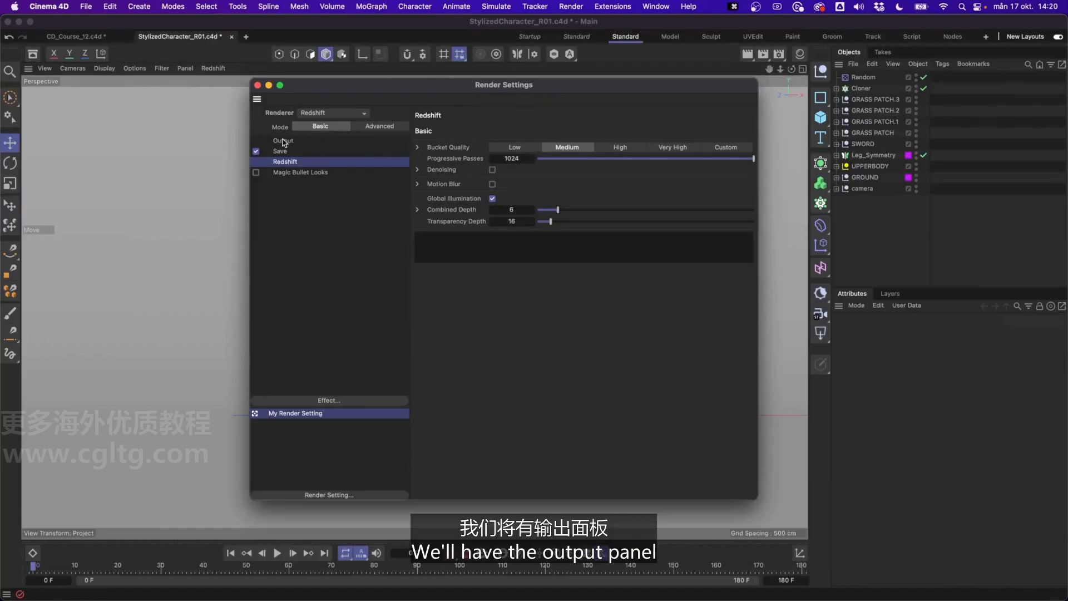
Set the render output resolution to 1080 by 1080 pixels and close the render settings.
left_click(287, 142)
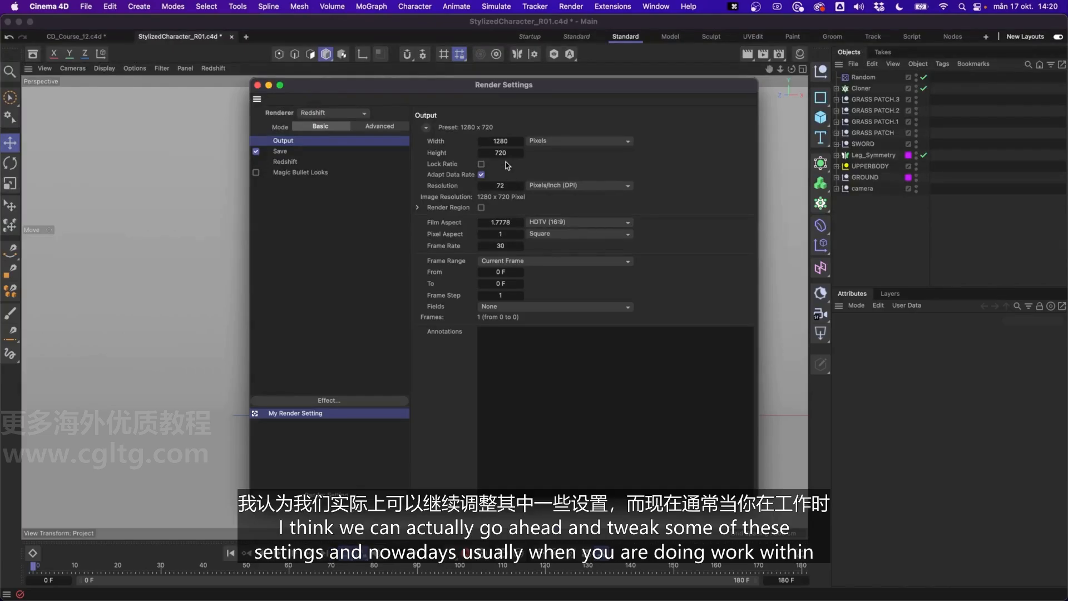
left_click_drag(491, 88, 744, 97)
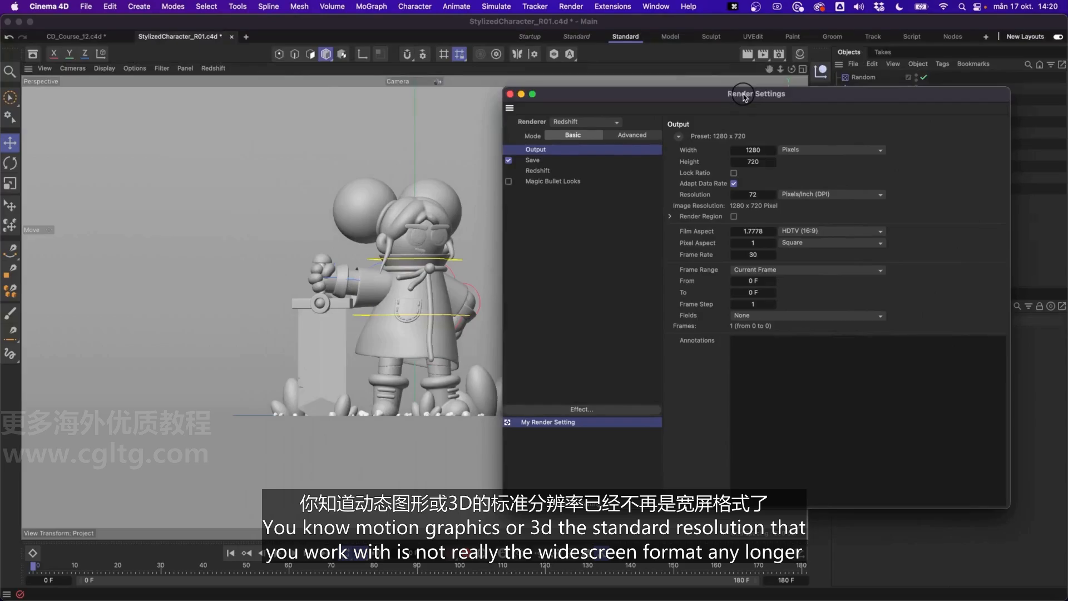
left_click_drag(744, 97, 741, 99)
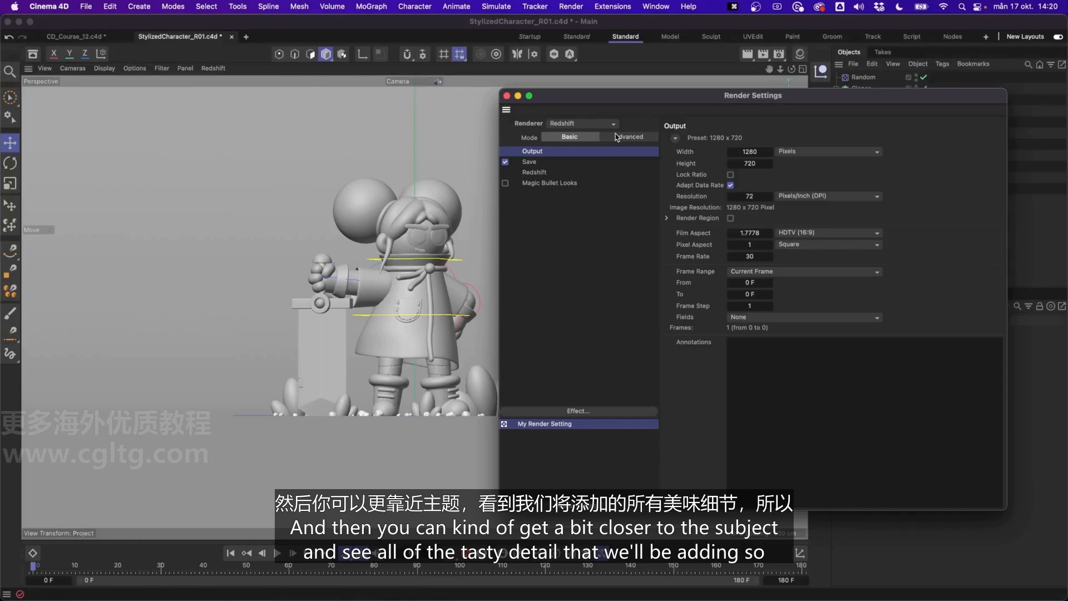
double_click(751, 151)
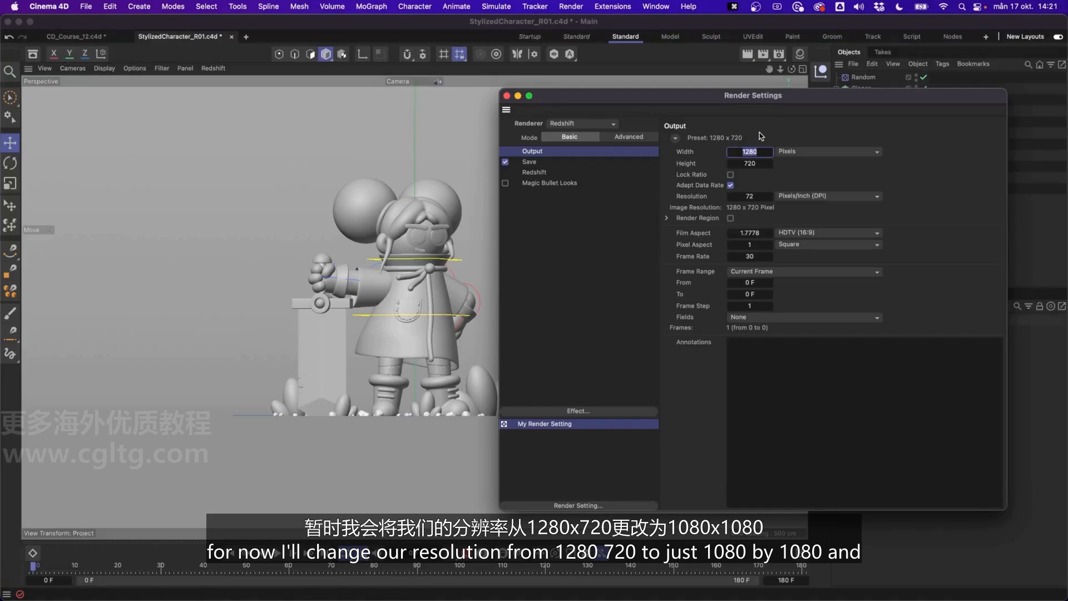
type("1080")
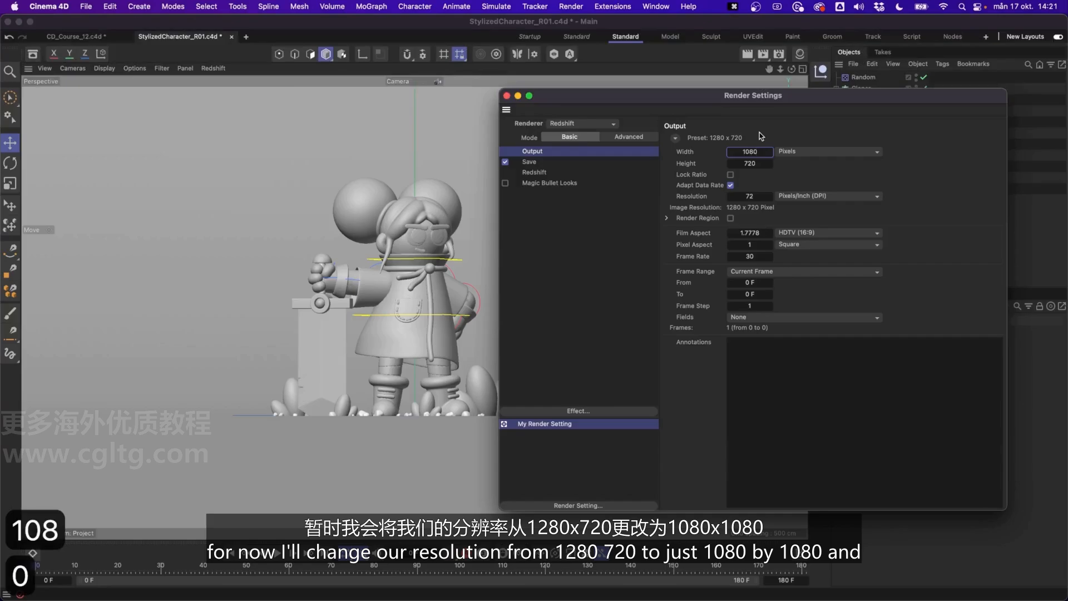
key("Tab")
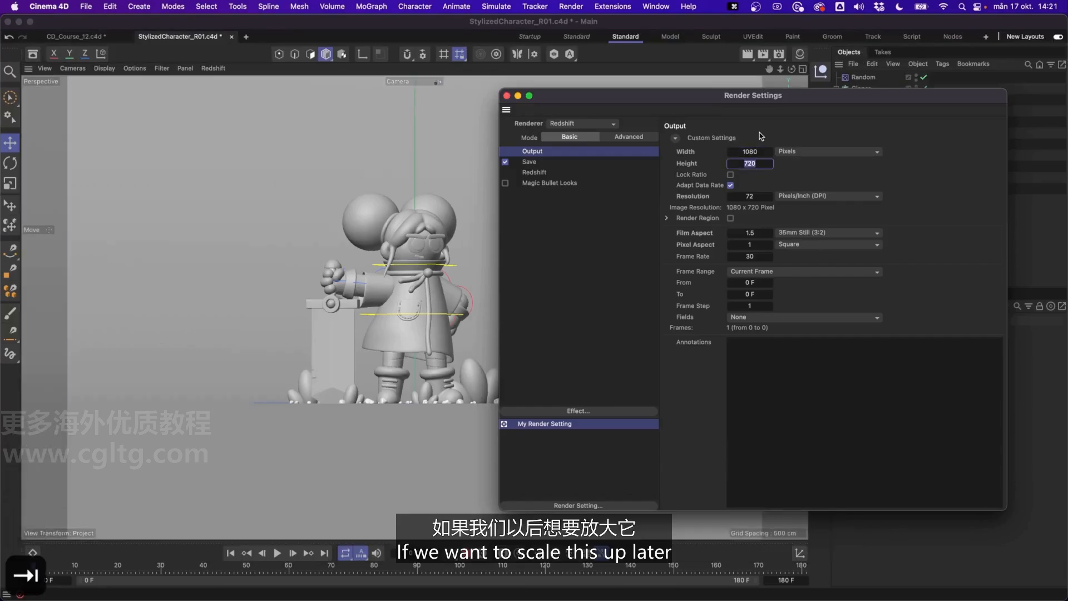
type("1080")
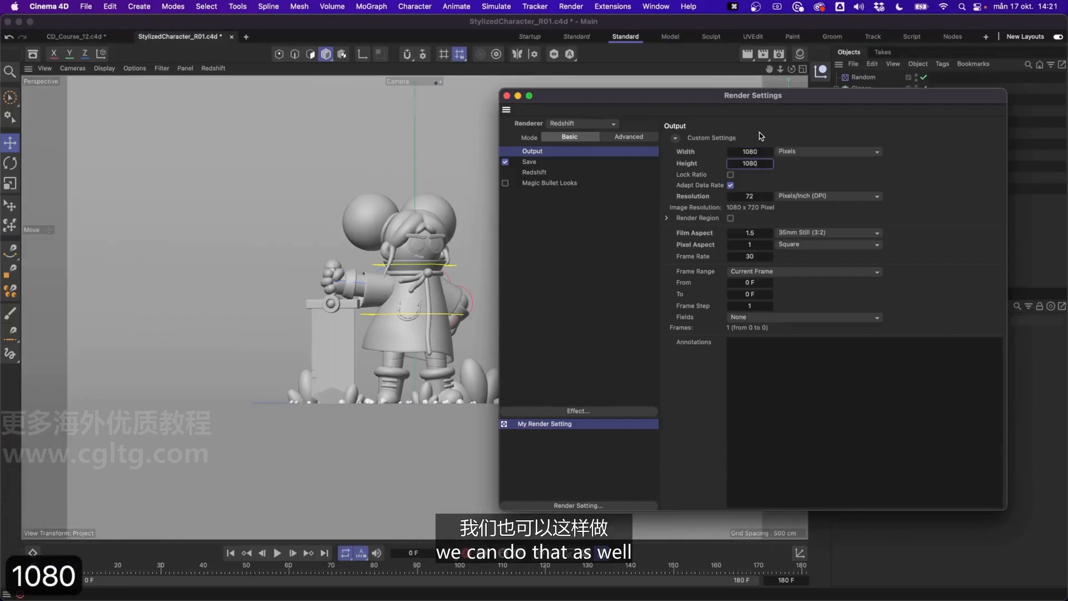
key("Return")
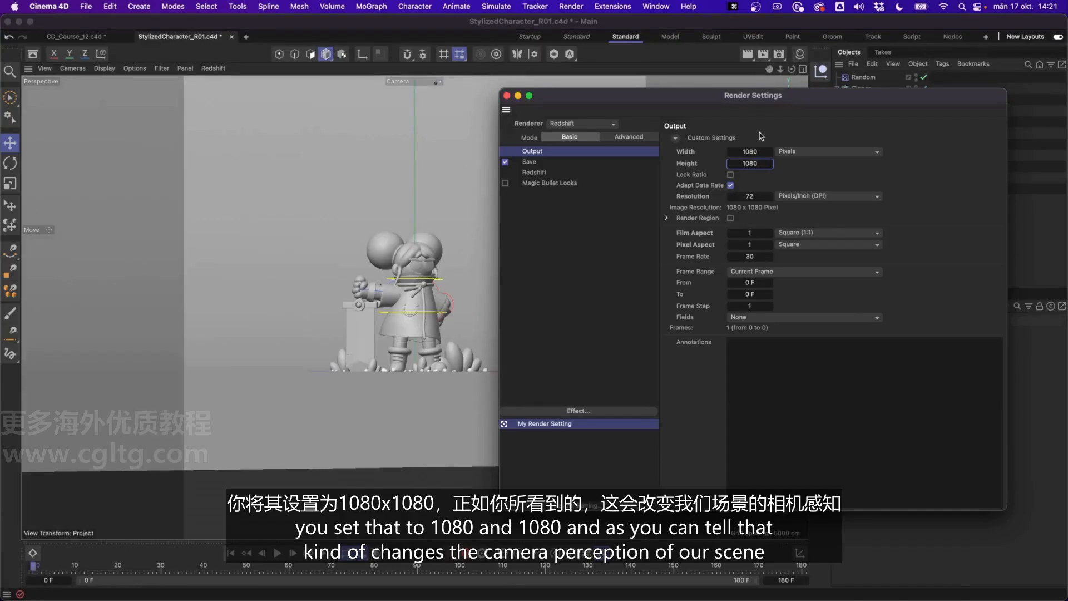
left_click_drag(733, 100, 646, 114)
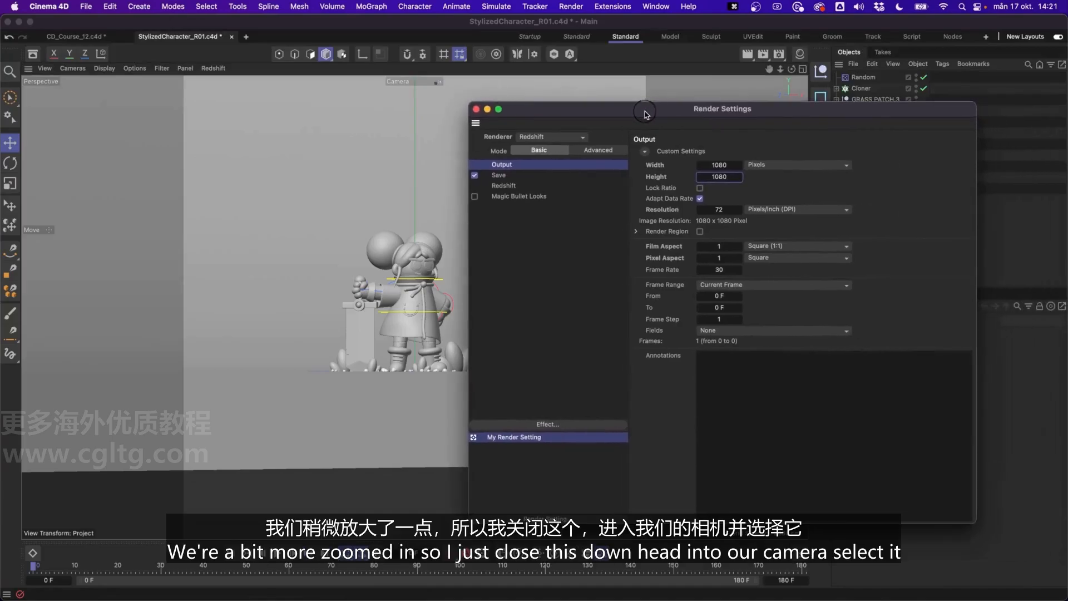
left_click(476, 109)
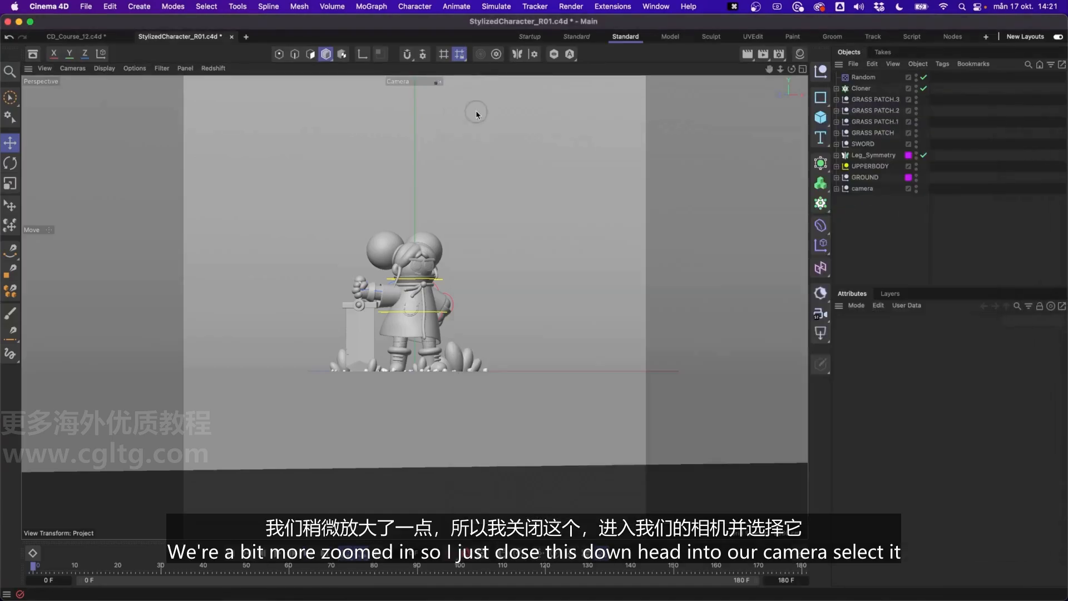
Move the Camera object inside the camera group closer to the character by setting its Z position to -2700 cm.
left_click(836, 189)
left_click(865, 199)
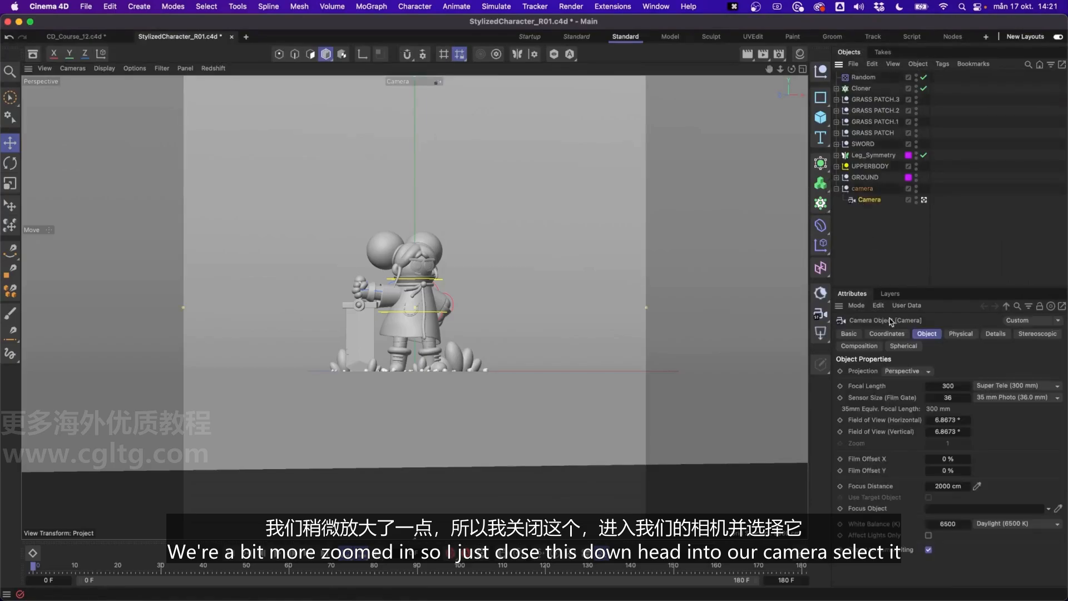
left_click(886, 333)
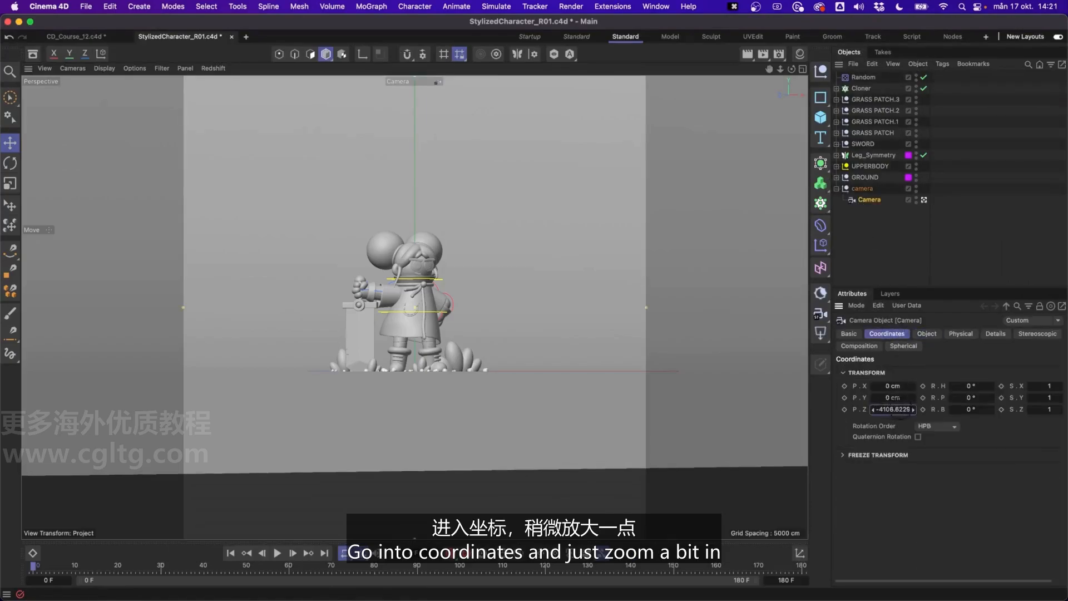
left_click_drag(901, 410, 1051, 410)
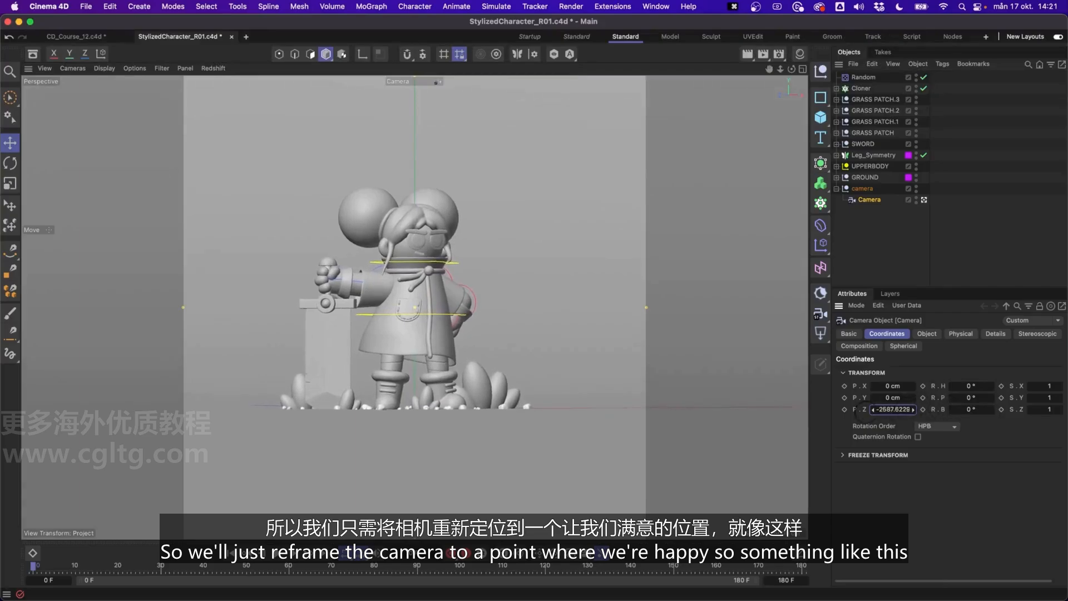
left_click_drag(856, 415, 881, 412)
left_click_drag(878, 409, 883, 410)
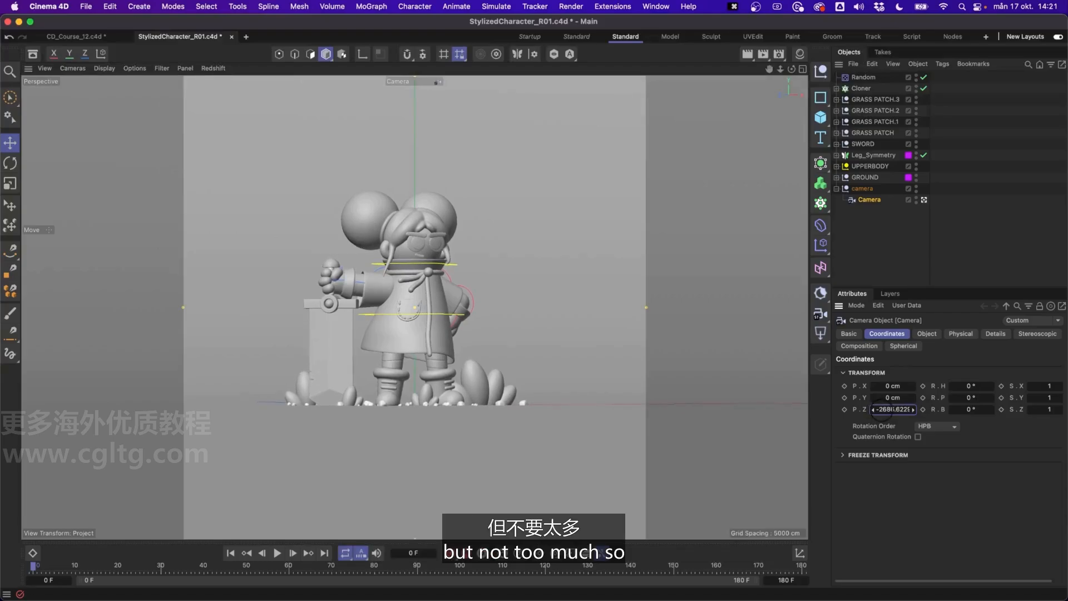
double_click(886, 410)
type("-2700")
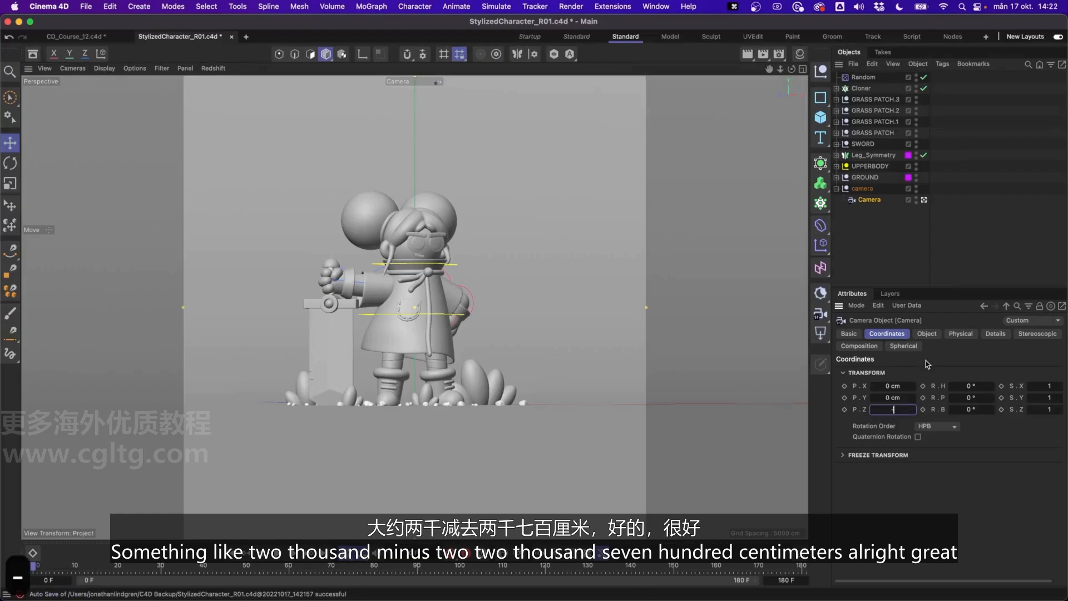
key("Return")
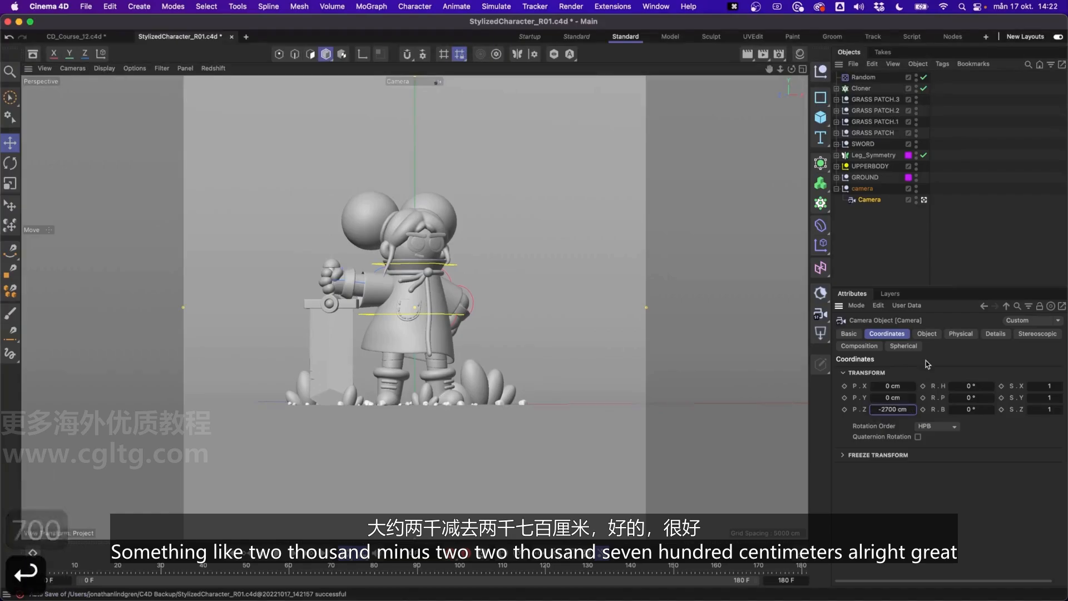
left_click(866, 226)
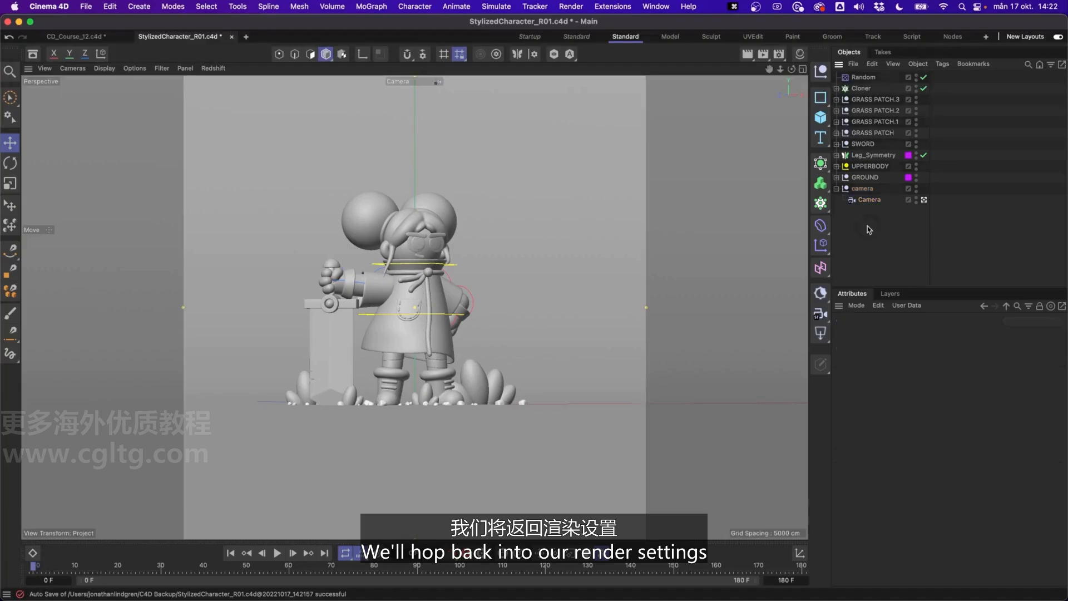
Reopen the render settings and set the output frame rate to 12.
left_click(780, 57)
left_click_drag(815, 70, 382, 104)
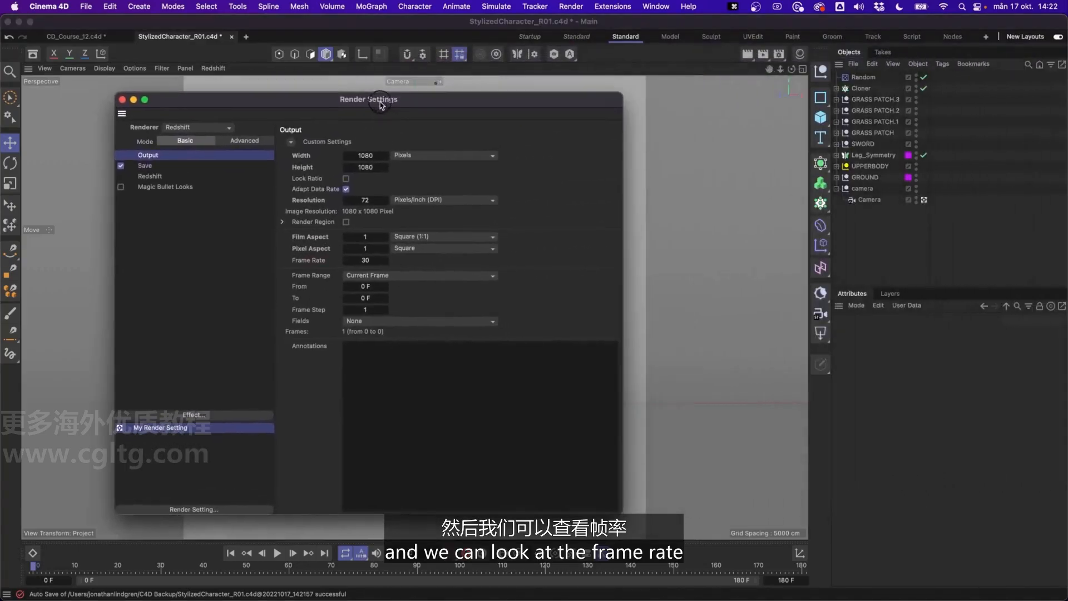
left_click(369, 259)
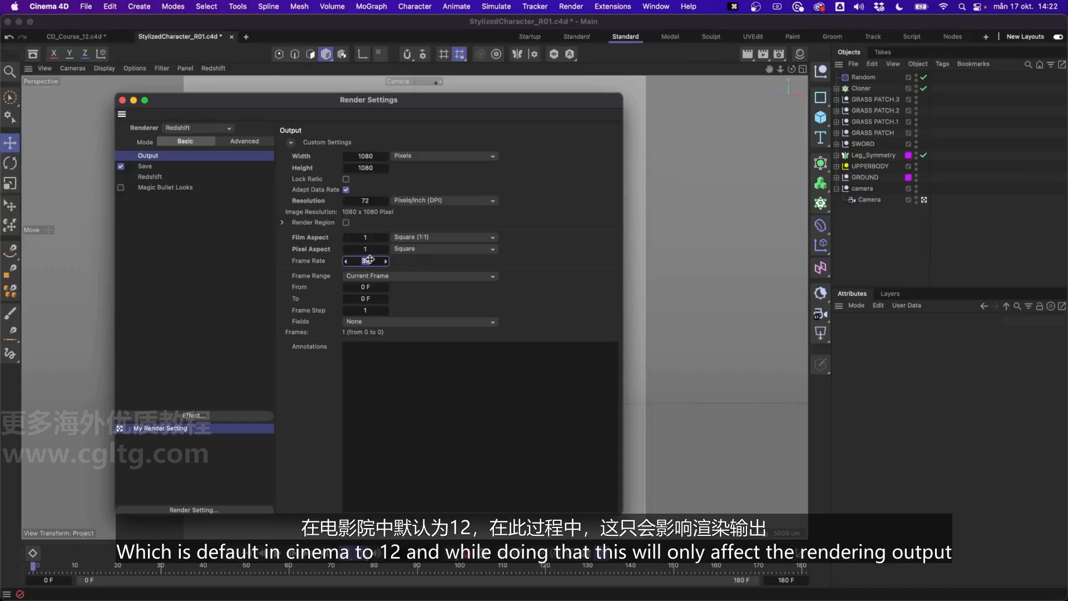
type("12")
key("Return")
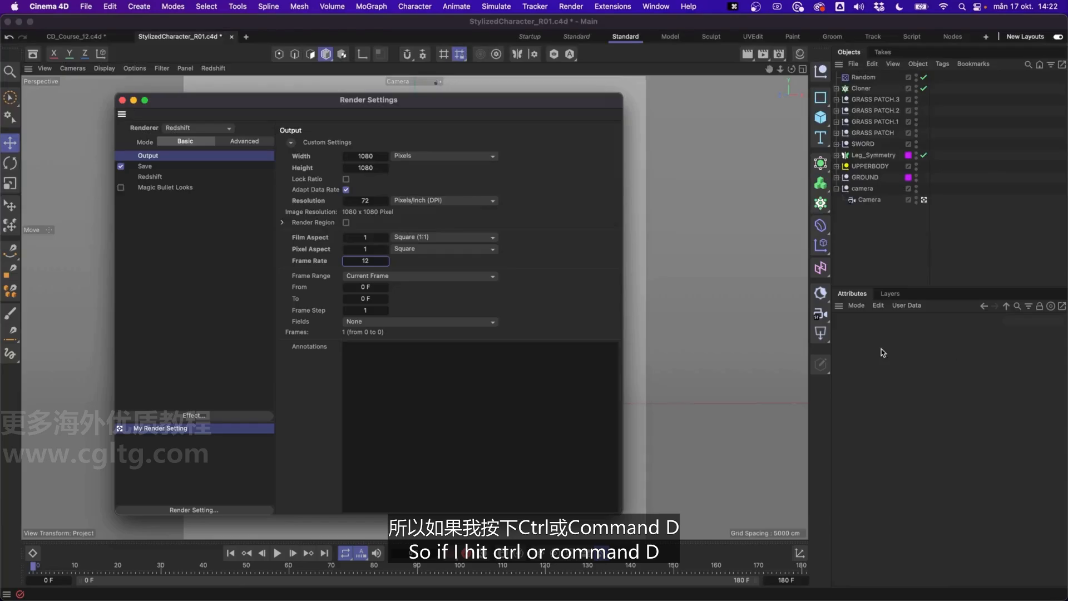
Open the project settings and set the project's FPS to 12.
key("super+d")
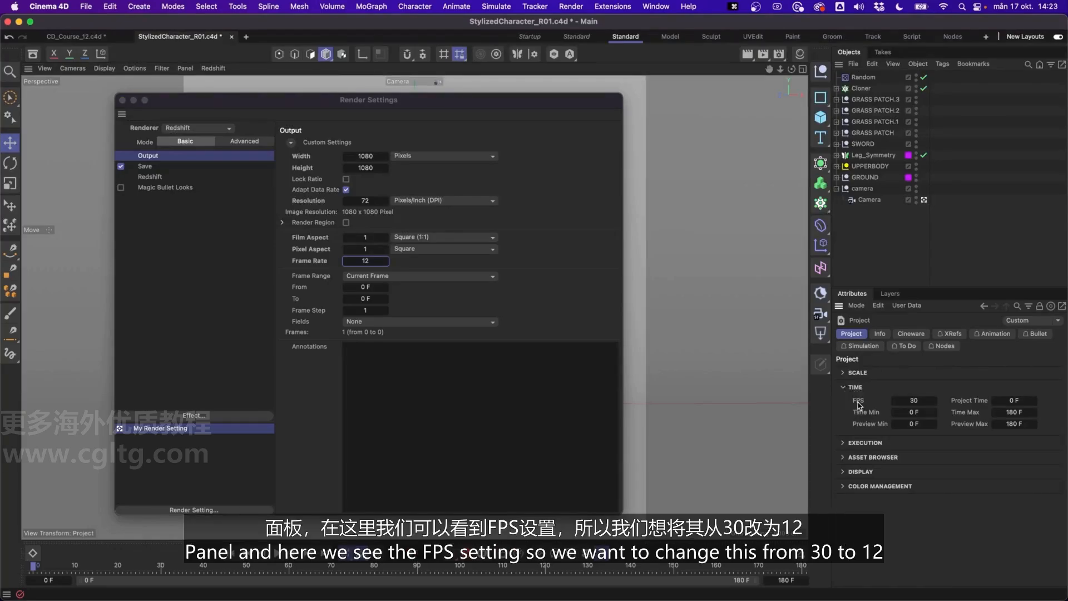
double_click(906, 401)
type("12")
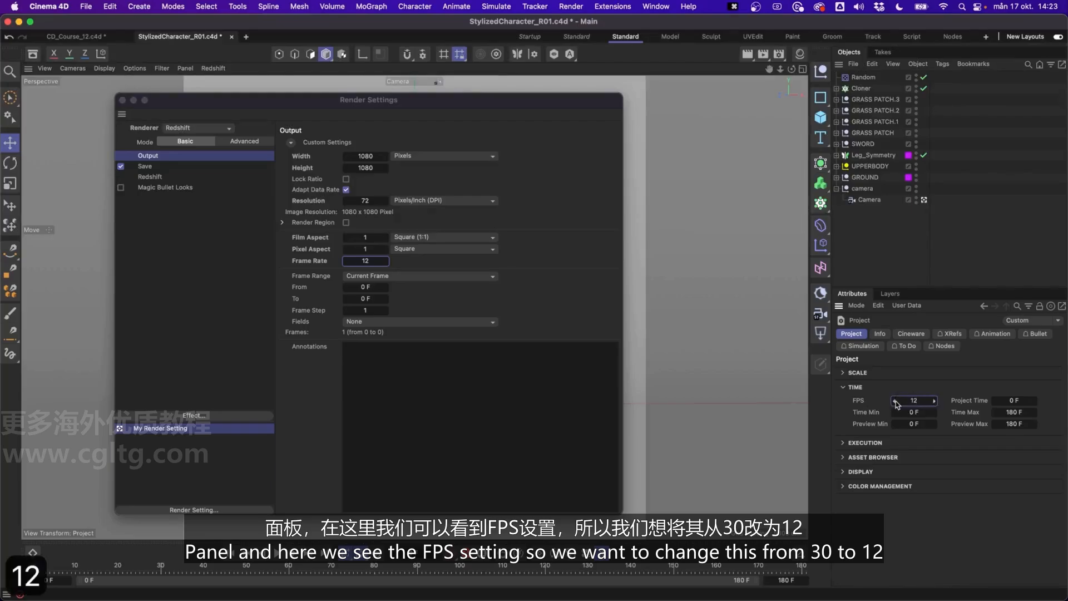
key("Return")
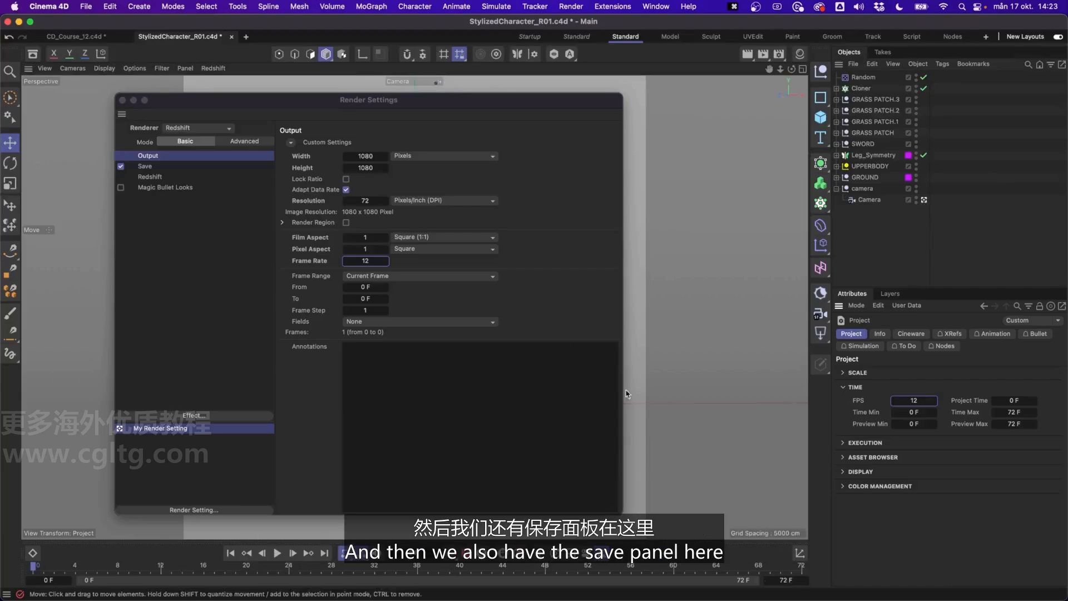
Review the save options for the regular and multi-pass images and close the render settings.
left_click(145, 167)
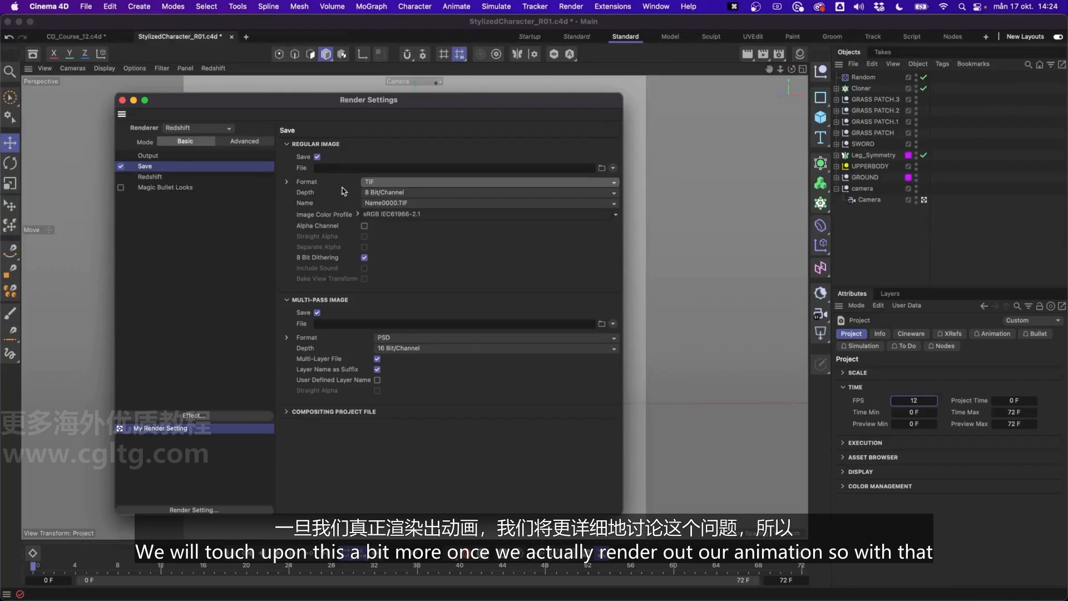
left_click(122, 100)
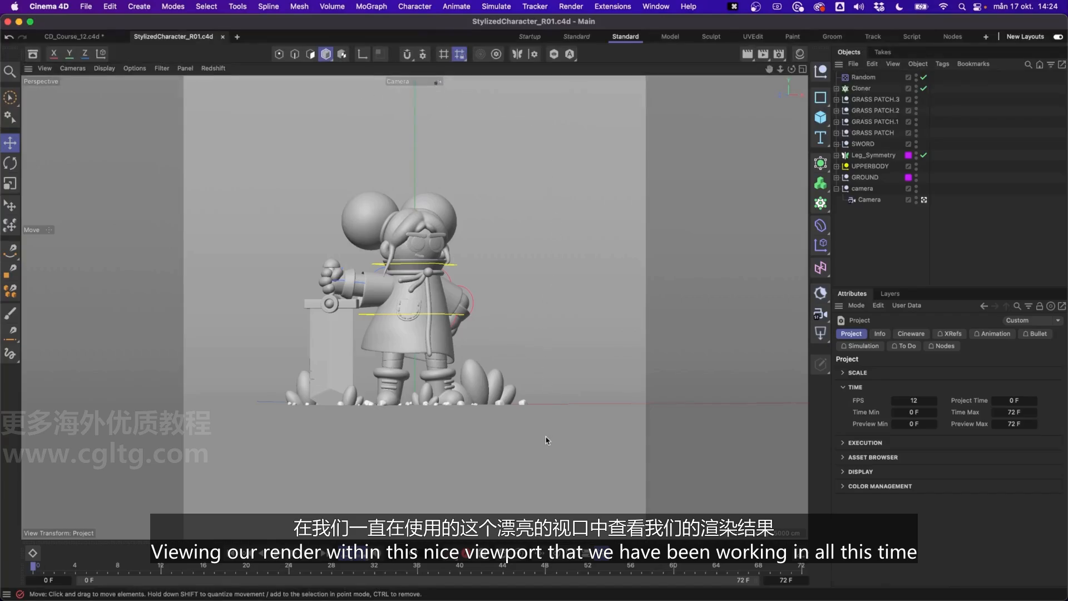
Open the Redshift RenderView and dock it as a tab alongside the viewport.
left_click(656, 7)
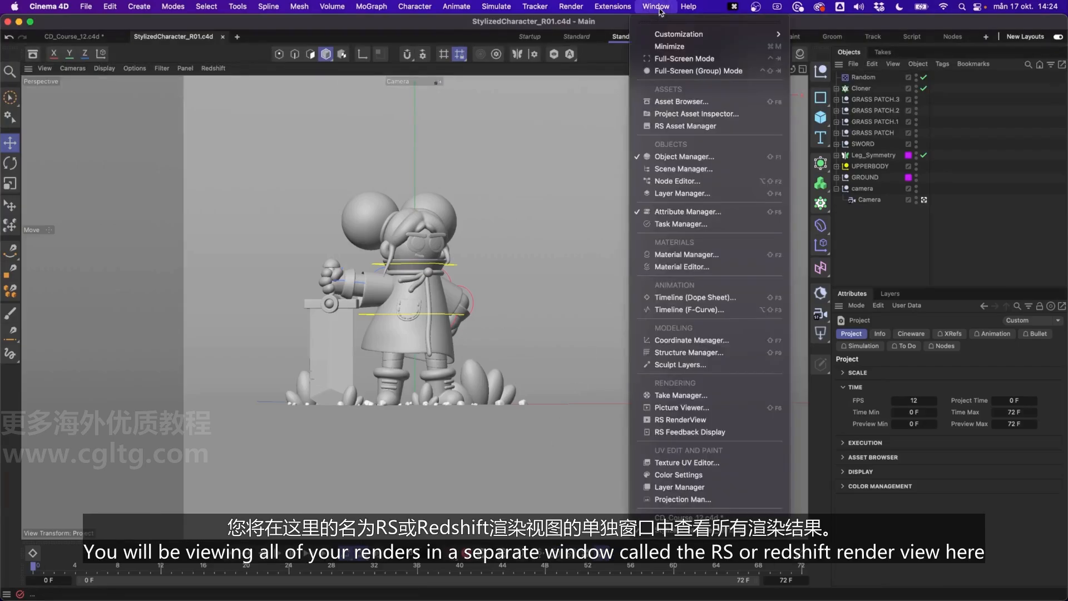
left_click(688, 425)
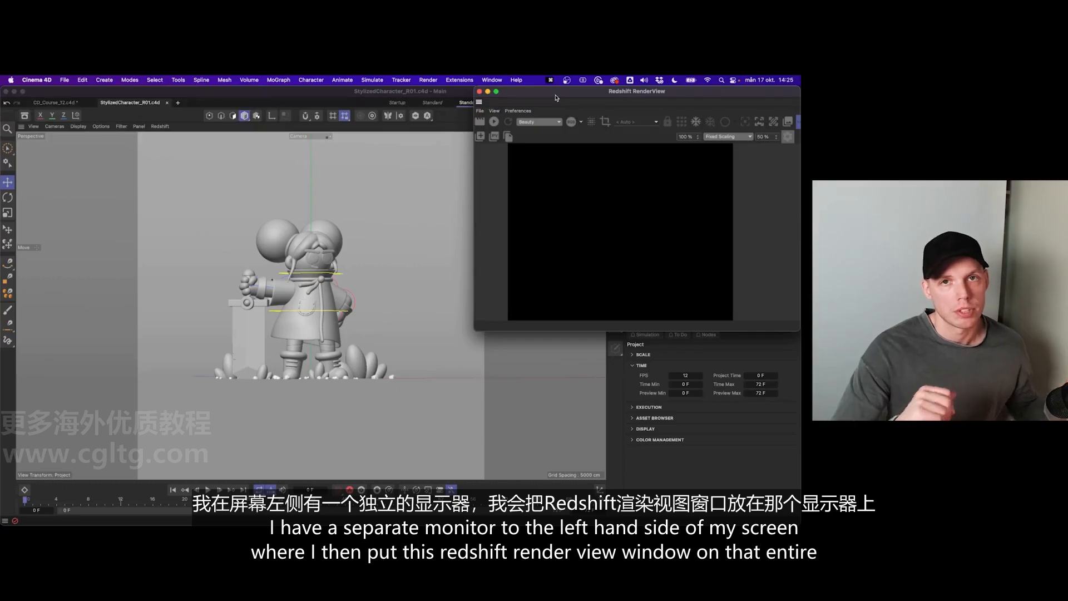
left_click_drag(555, 98, 248, 159)
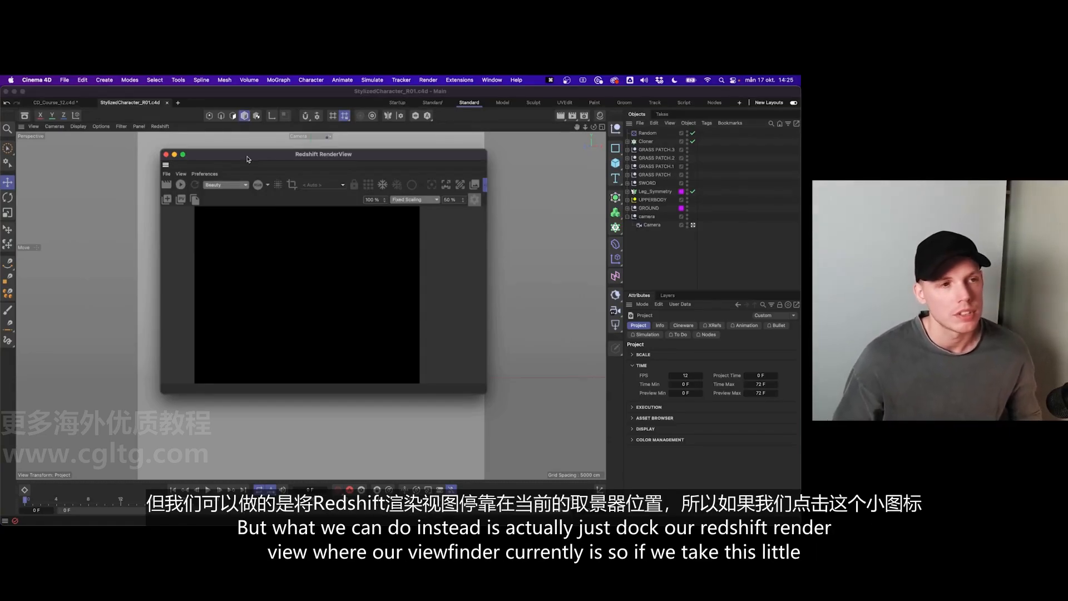
left_click_drag(244, 159, 241, 158)
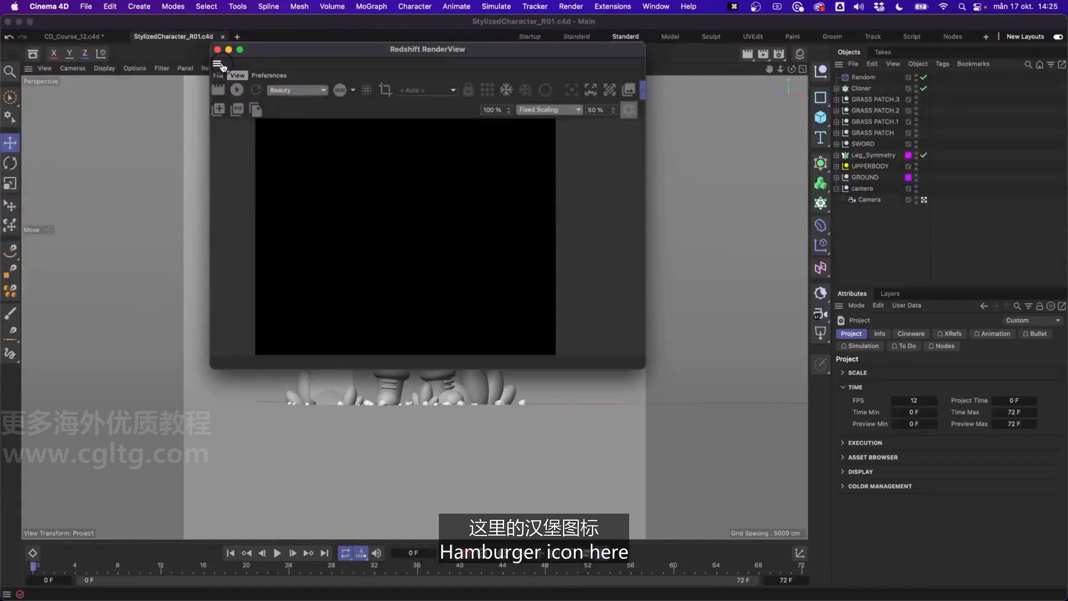
left_click_drag(222, 67, 31, 73)
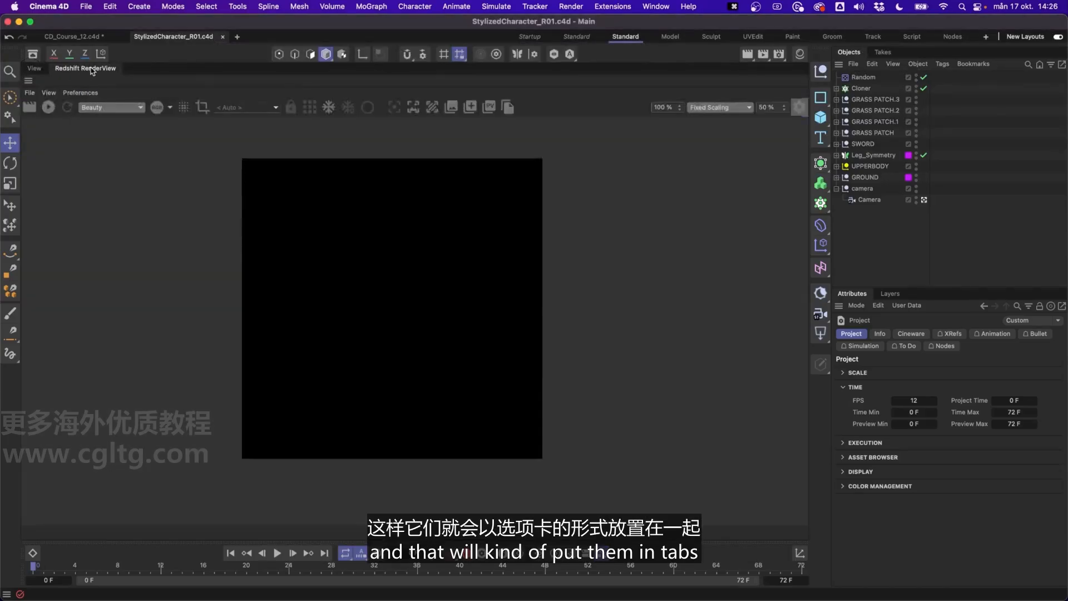
Switch back and forth between the docked viewport and the Redshift RenderView, ending on the RenderView.
left_click(41, 70)
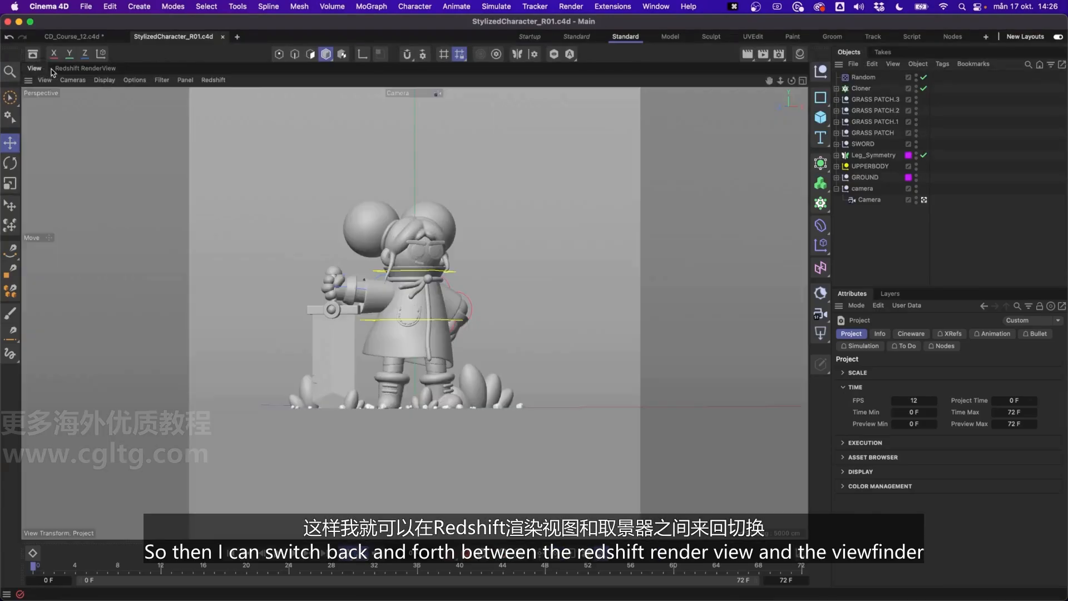
left_click(70, 70)
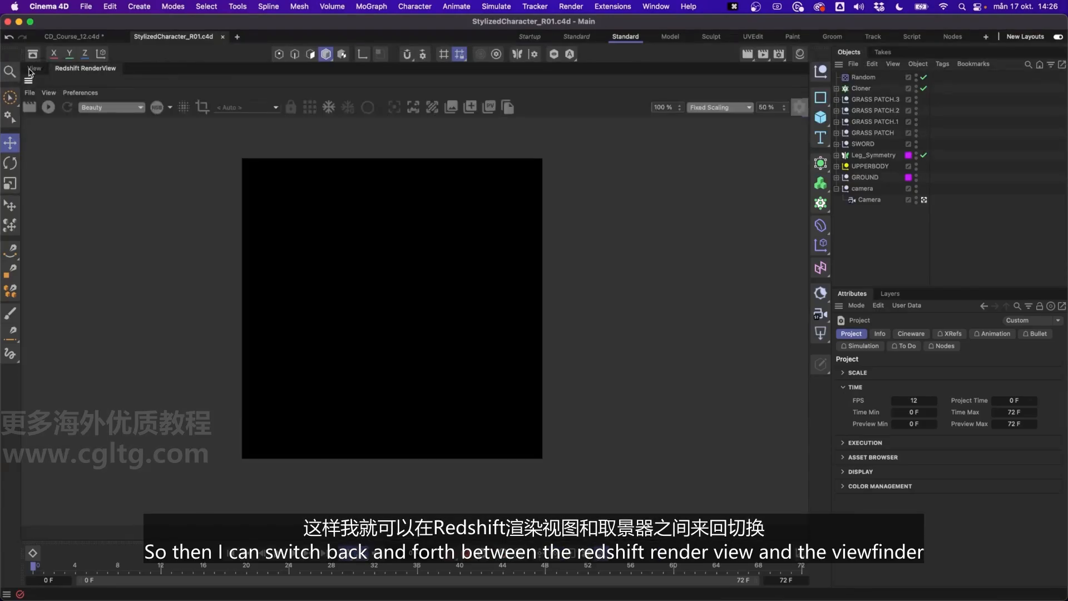
left_click(31, 70)
left_click(69, 70)
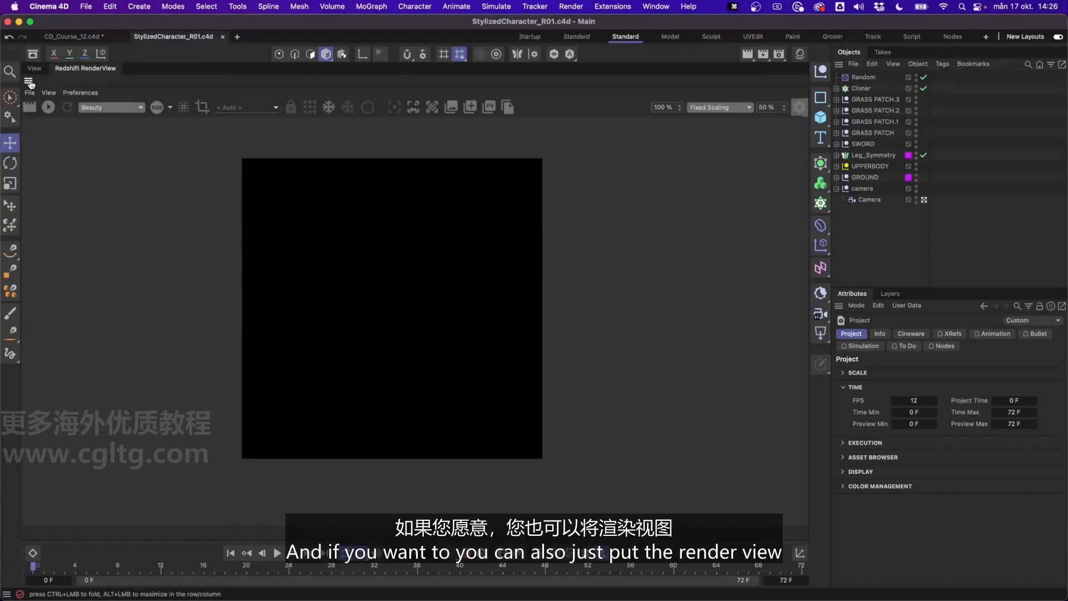
Dock the Redshift RenderView side by side with the viewport and widen it to take up most of the shared area.
left_click_drag(31, 84, 41, 140)
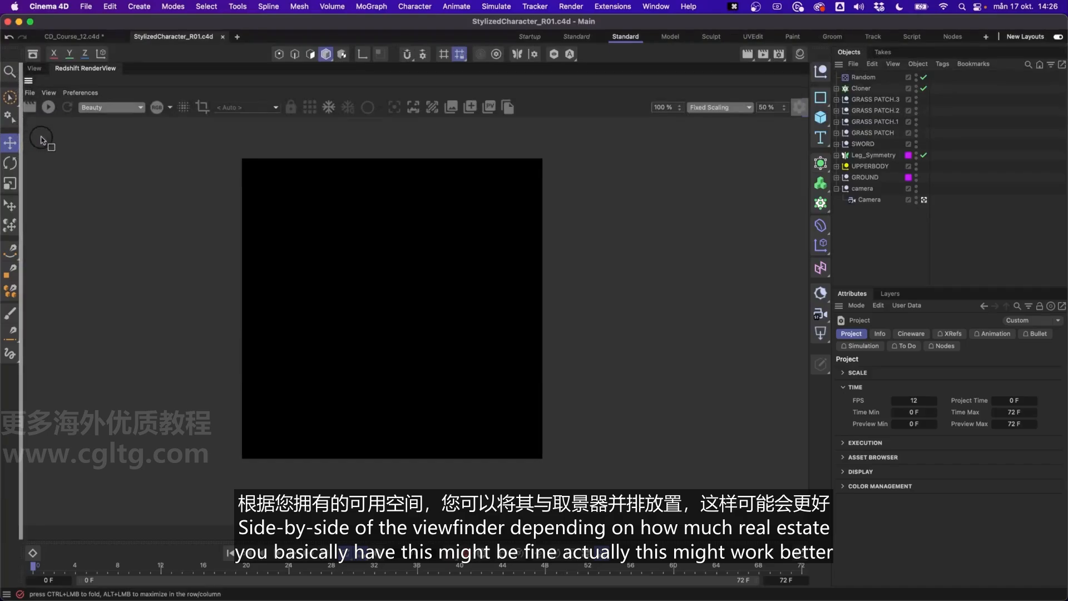
left_click_drag(42, 139, 42, 140)
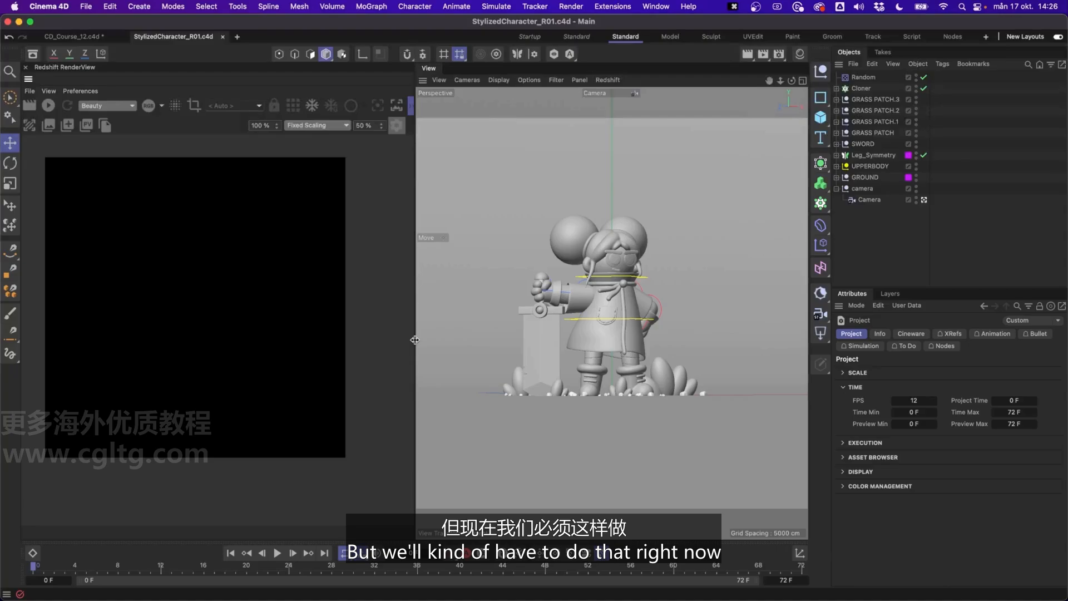
left_click_drag(415, 340, 558, 329)
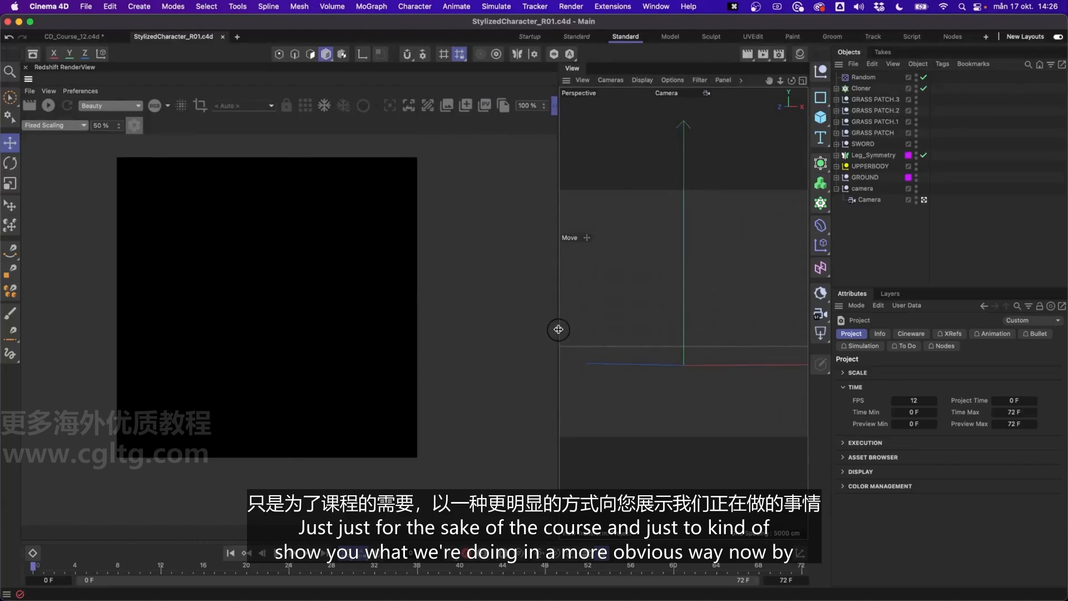
Set the RenderView's display to Original Size at 100%.
left_click(49, 125)
left_click(53, 139)
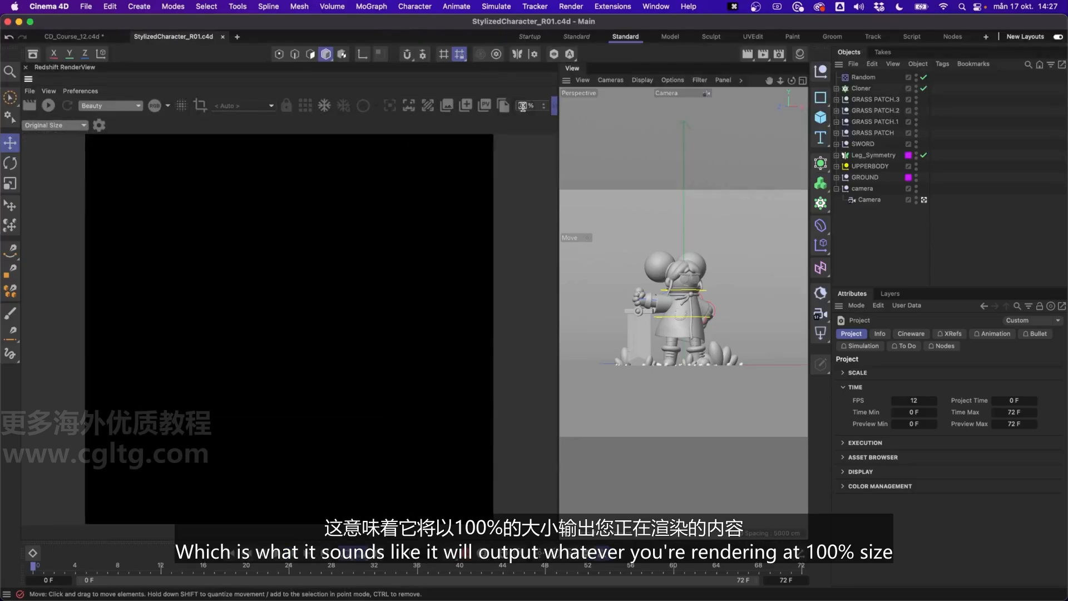
type("100")
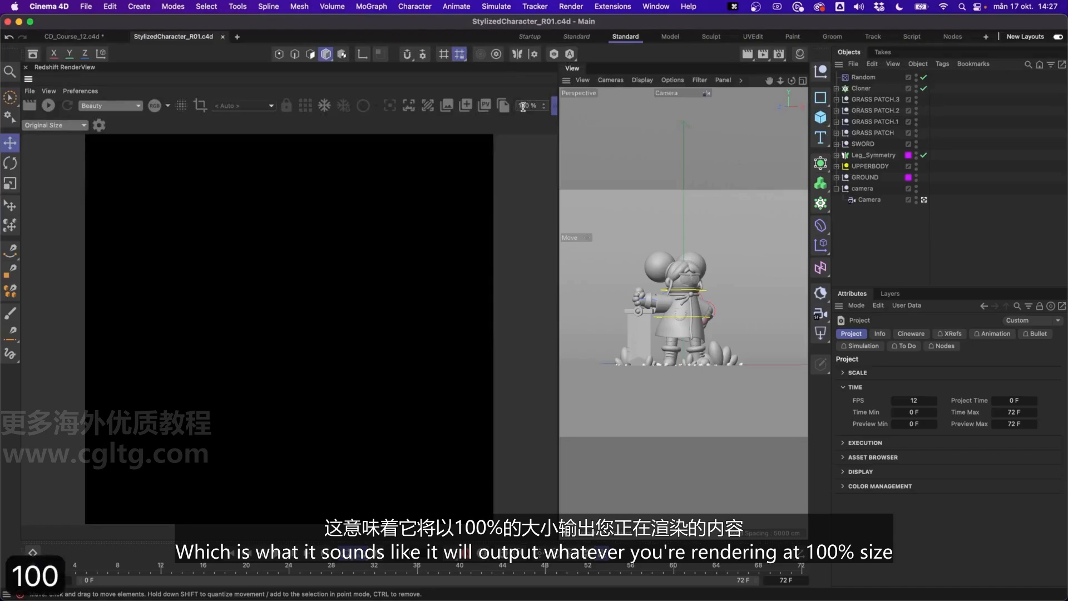
key("Return")
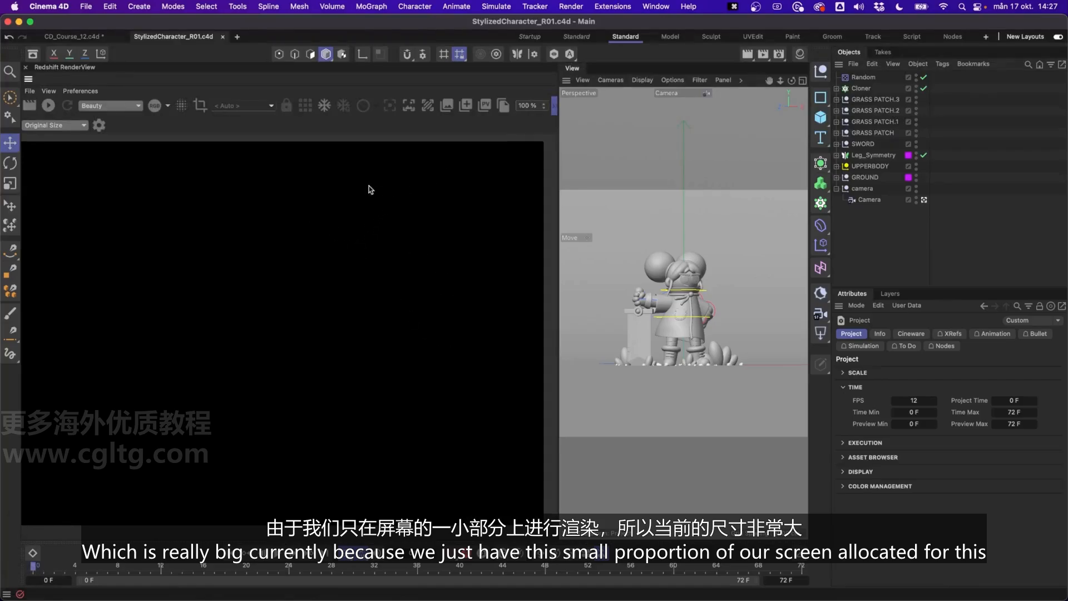
Set the RenderView's display to Fixed Scaling and collapse the extra row of display options.
left_click(72, 126)
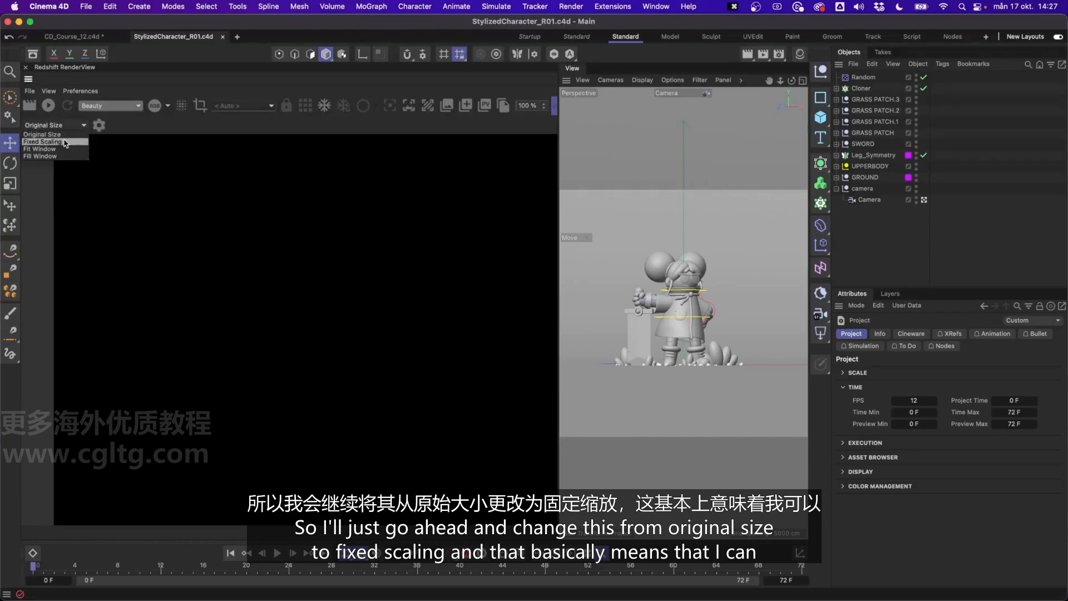
left_click(62, 141)
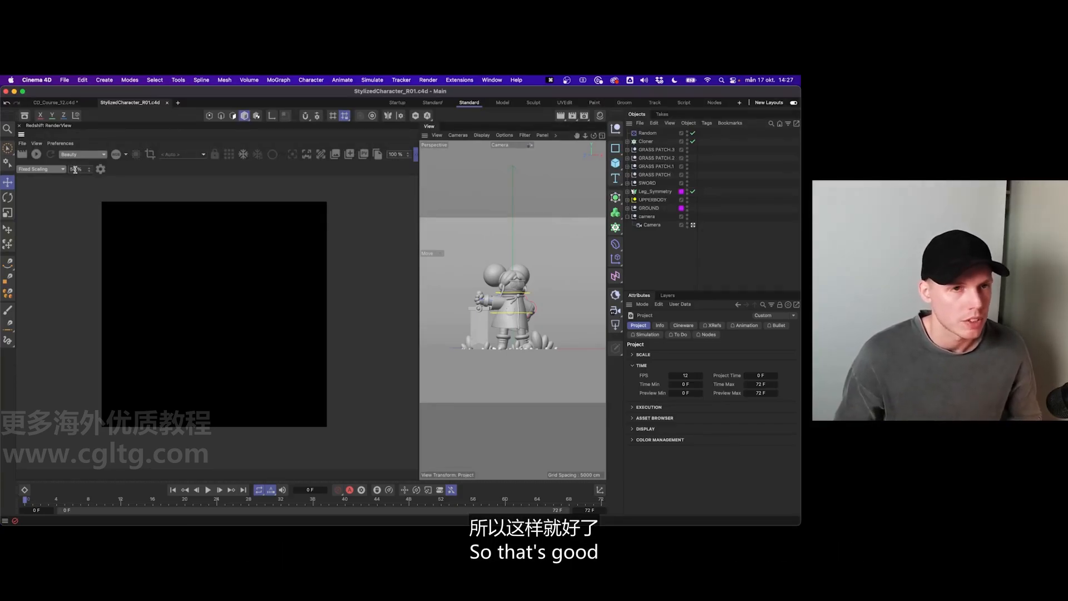
left_click(415, 157)
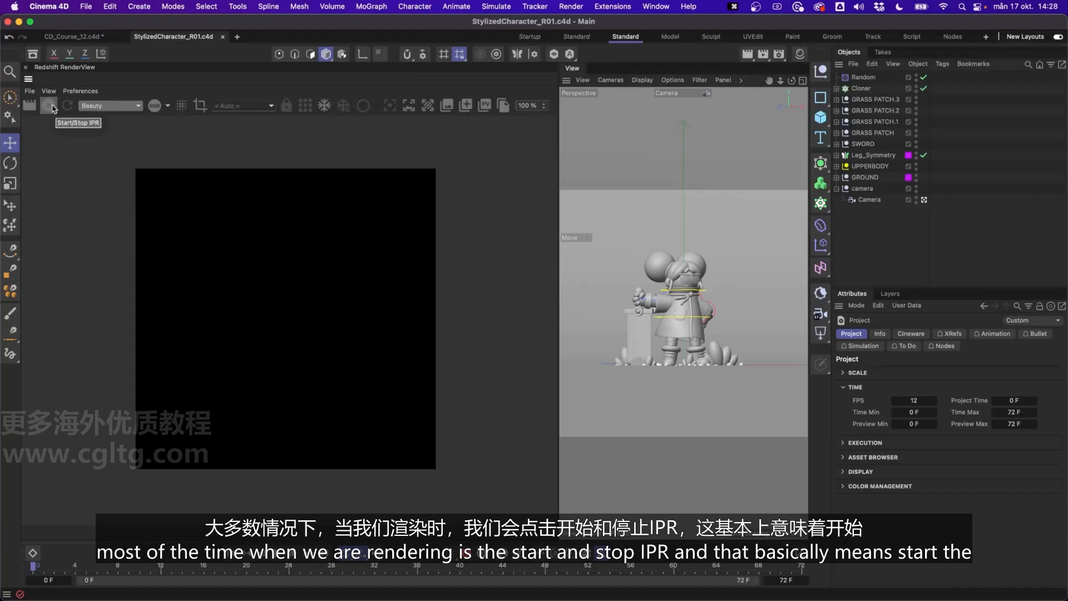
Start the IPR to render the character scene in the RenderView, and stop it once the image is rendered.
left_click(50, 111)
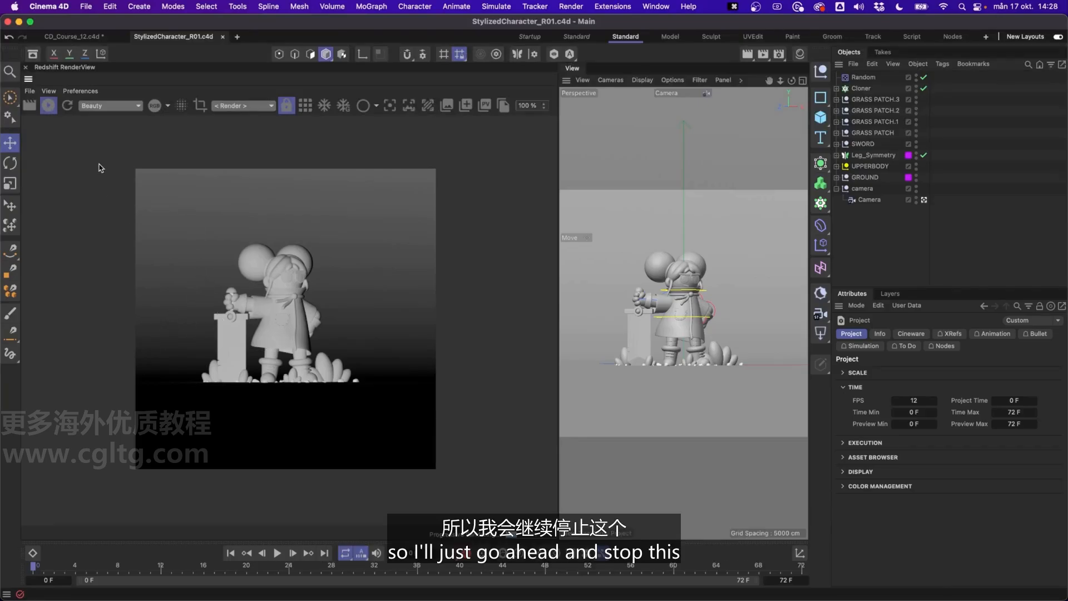
left_click(49, 110)
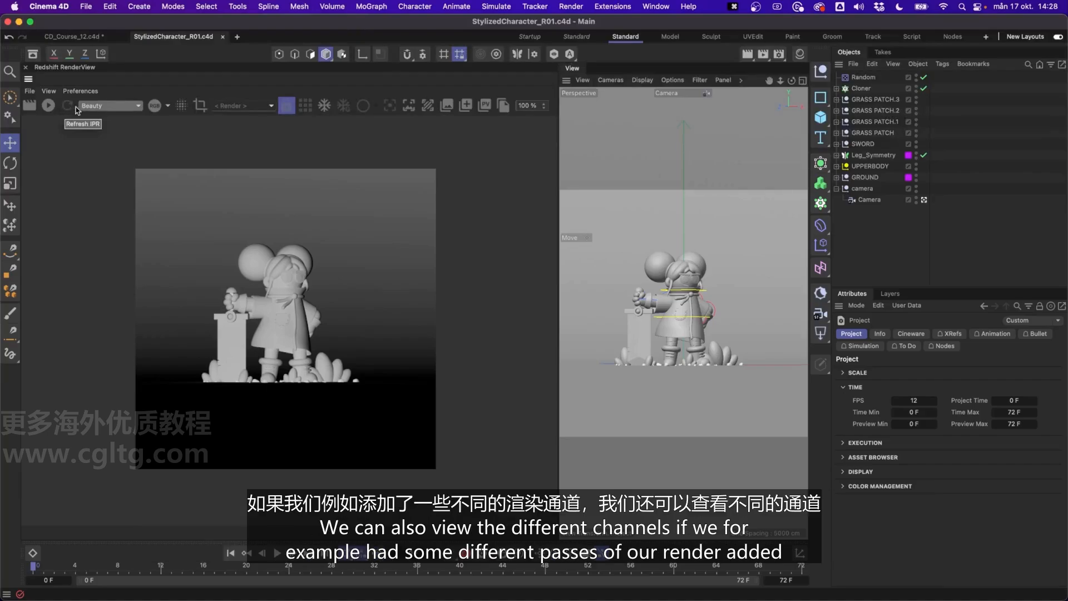
Check the available render passes, keep Beauty, and preview the alpha channel before returning to the RGB display.
left_click(98, 107)
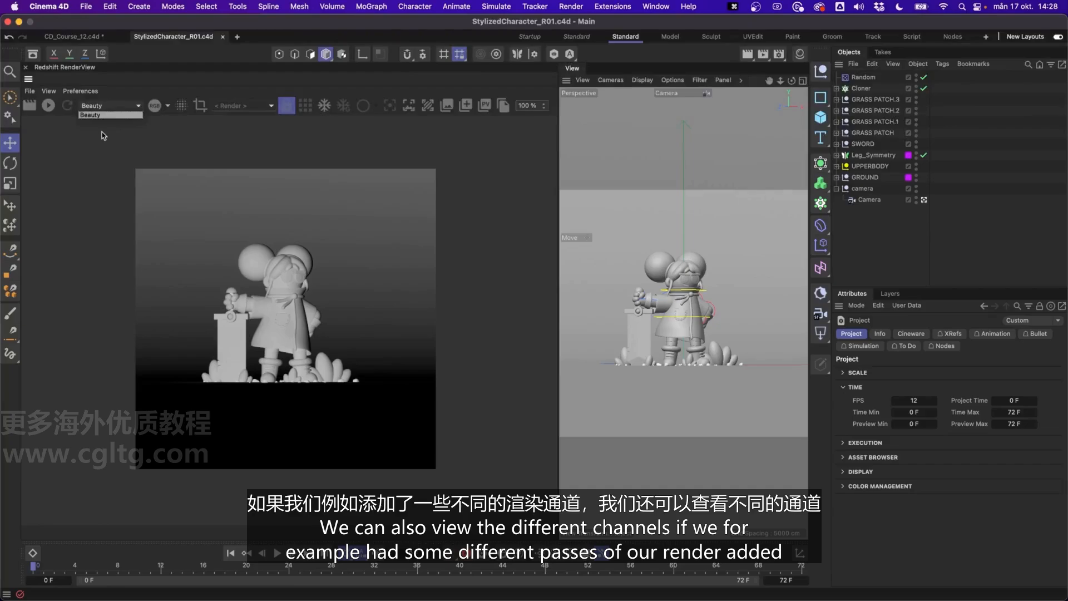
left_click(107, 111)
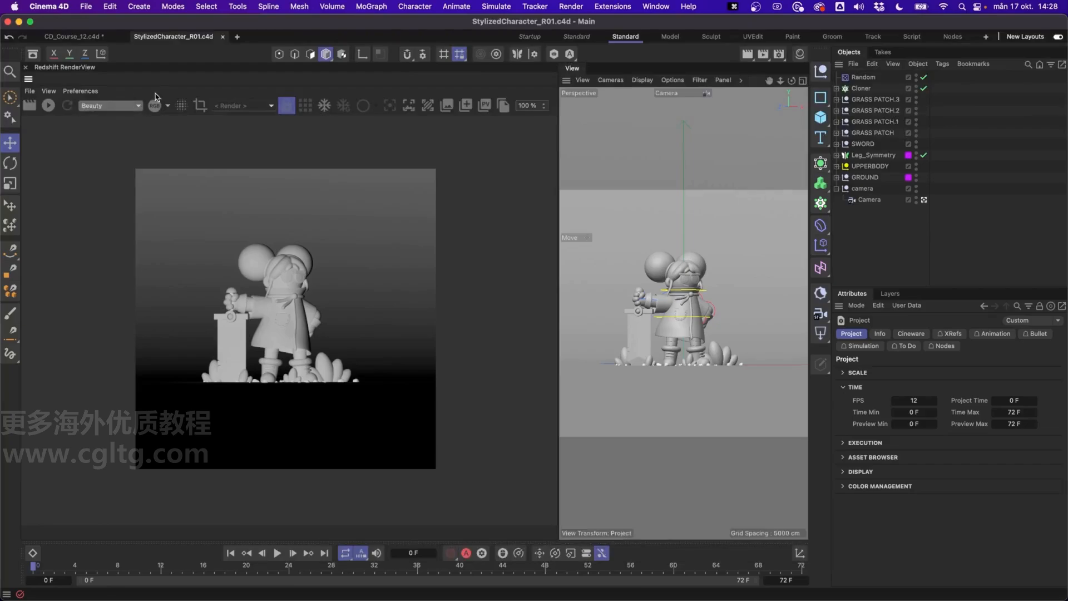
left_click(158, 107)
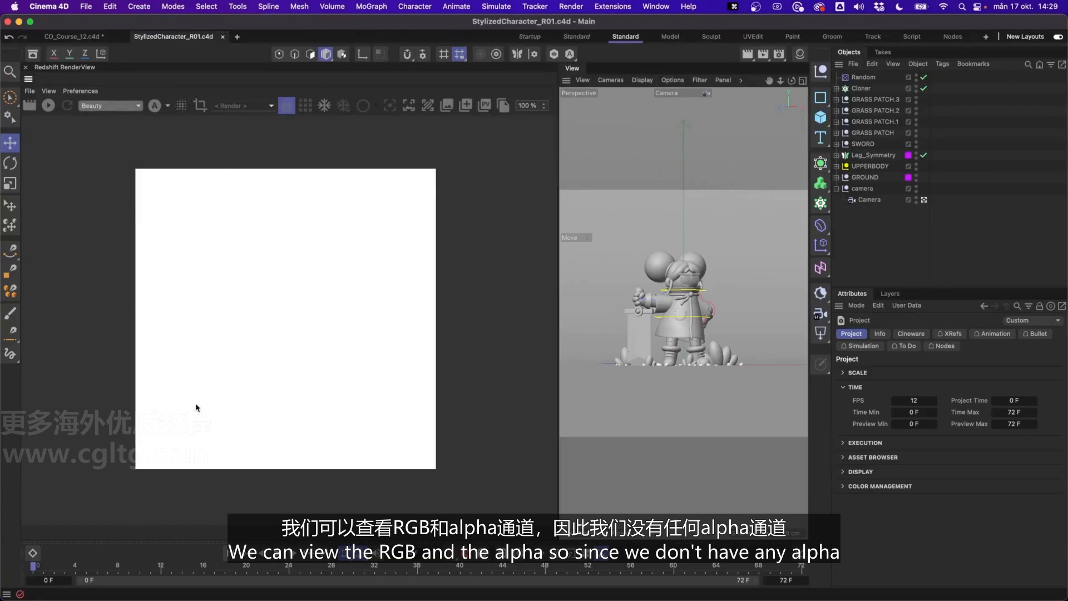
left_click(154, 105)
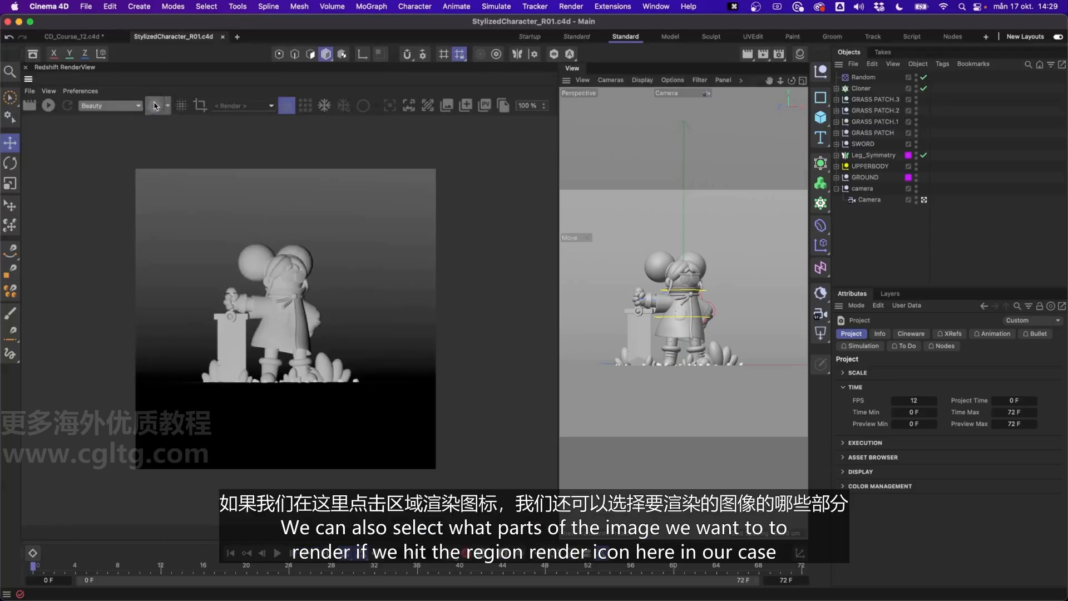
Try region rendering with a region around the character's head and upper body, and turn it off again.
left_click(202, 109)
left_click_drag(289, 337, 292, 290)
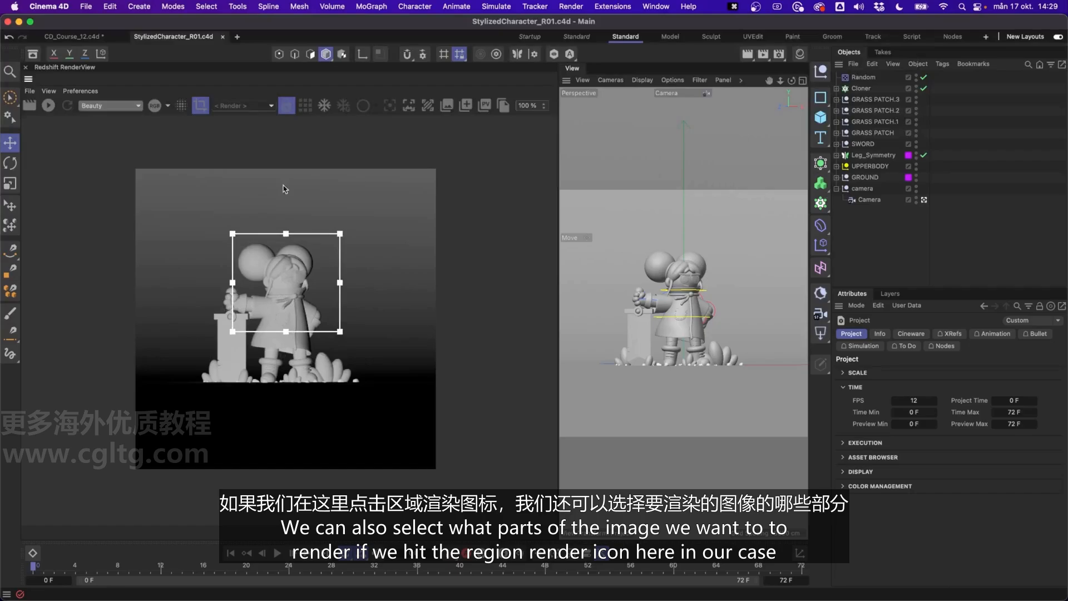
left_click(201, 110)
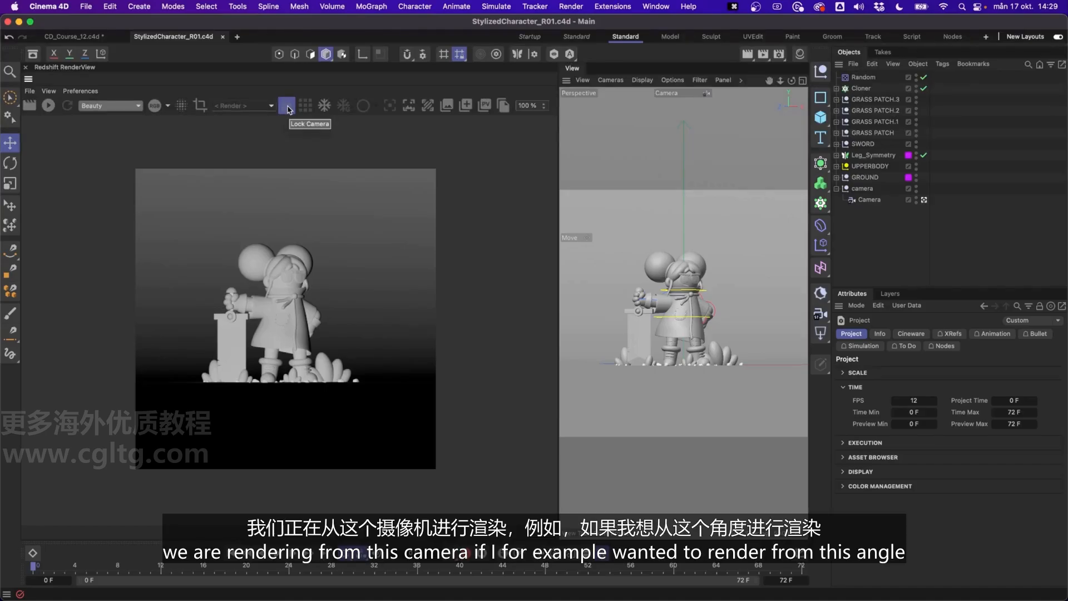
Start the IPR and unlock the render camera to render the character from an orbited free perspective view.
middle_click(639, 184)
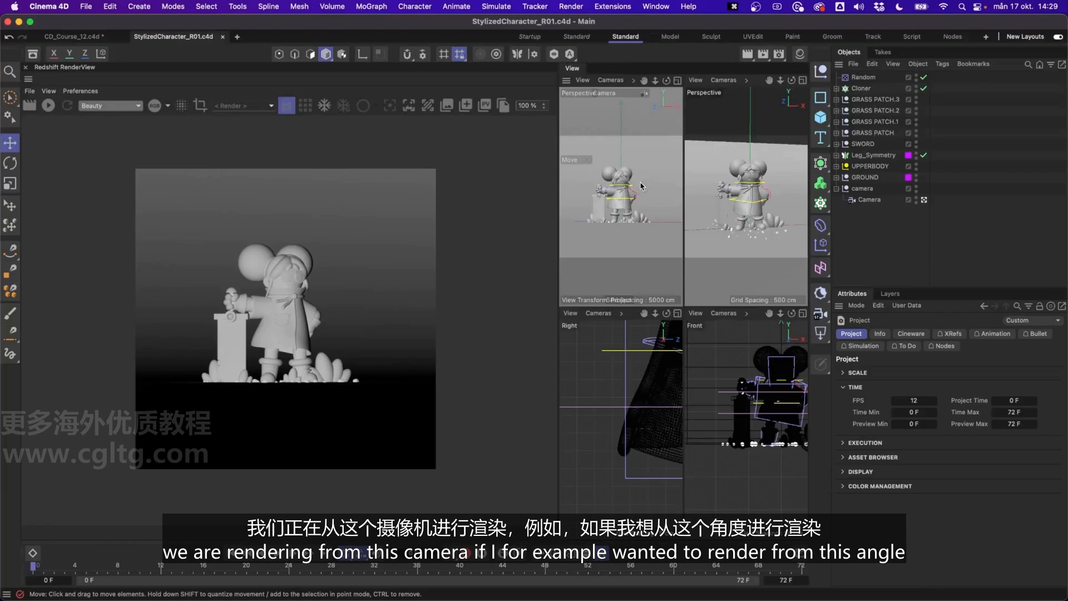
middle_click(754, 172)
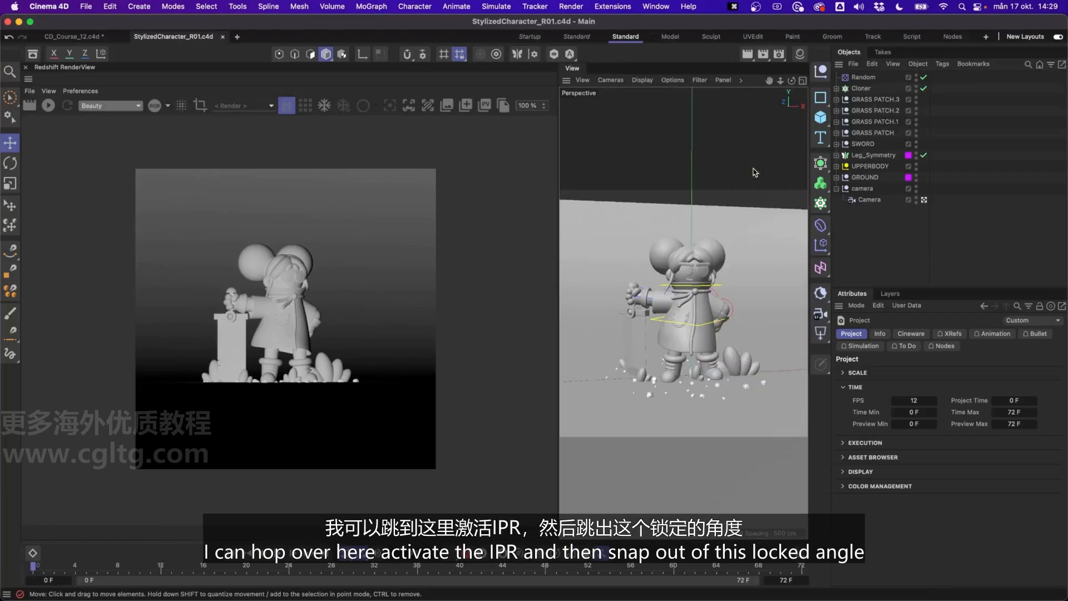
left_click(53, 105)
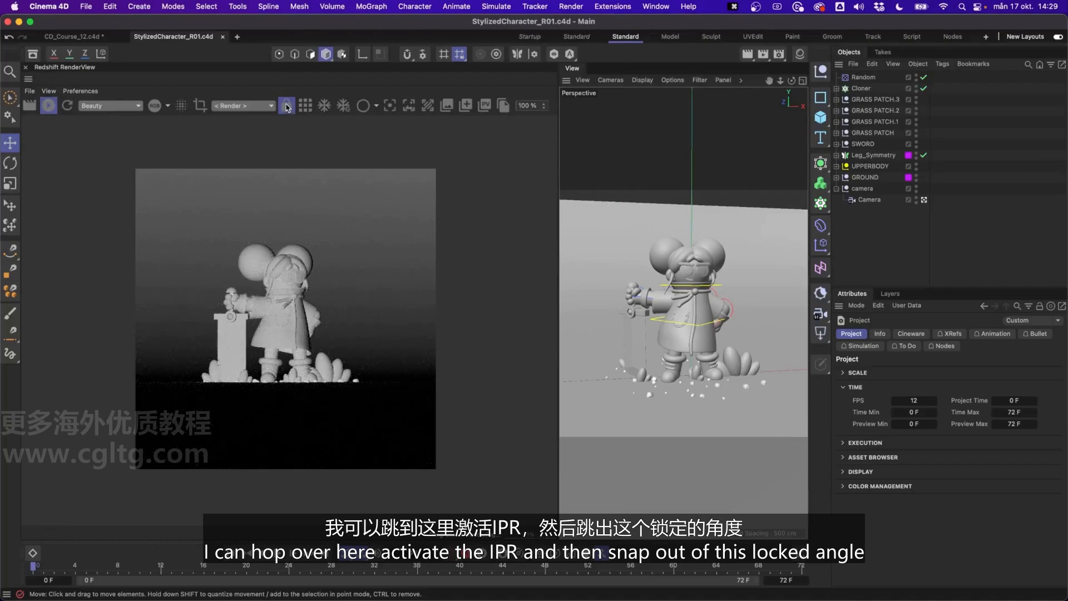
left_click(286, 106)
left_click_drag(692, 292, 694, 269, "alt")
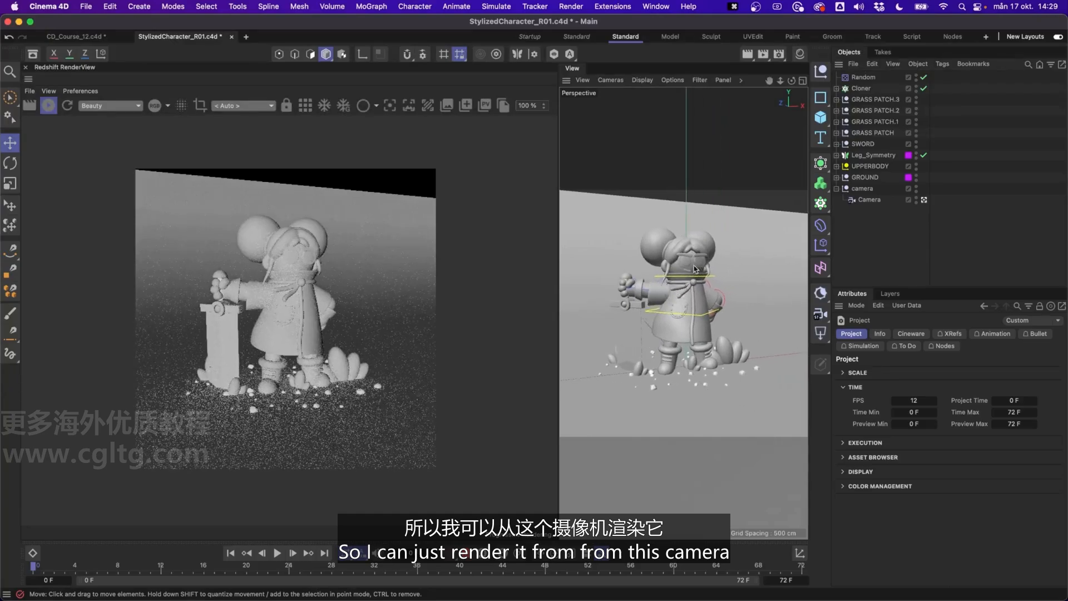
Return to the scene camera's viewport, lock the RenderView's camera and choose Camera as the view to render from.
middle_click(694, 267)
middle_click(647, 196)
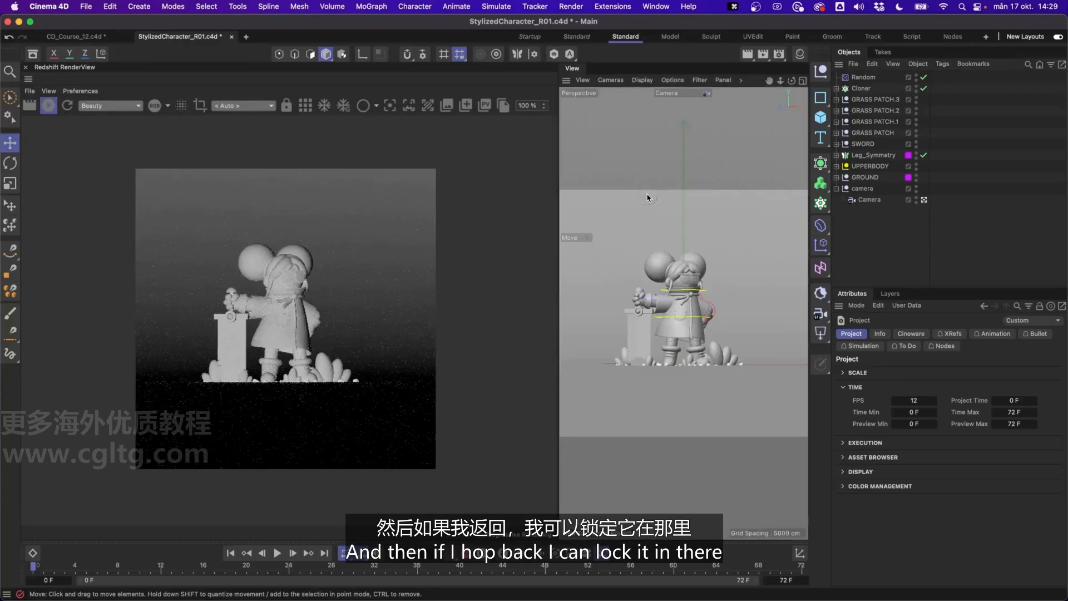
left_click(289, 108)
left_click(268, 105)
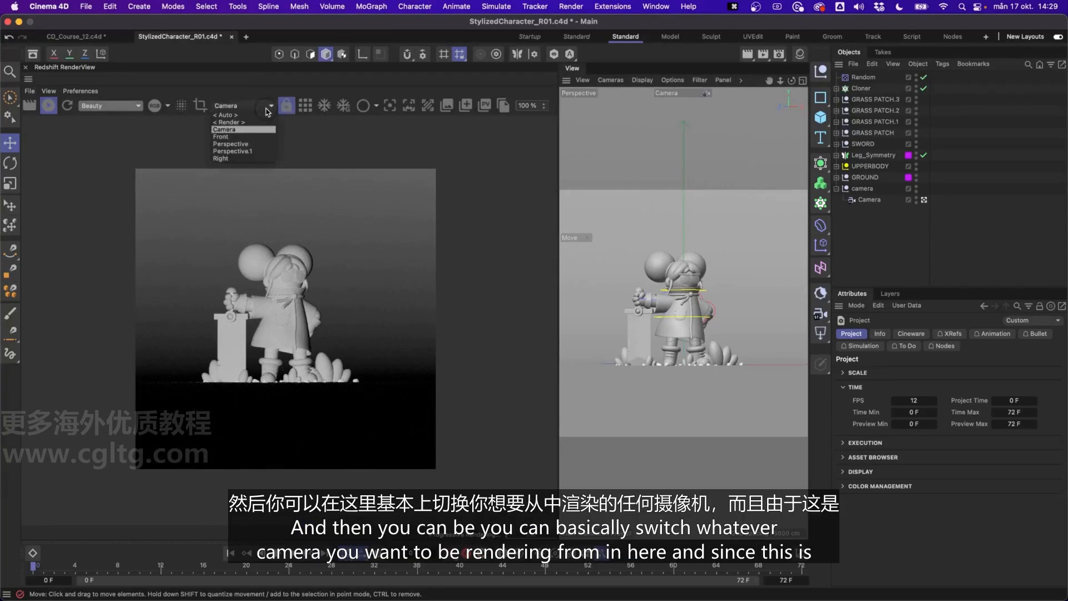
left_click(247, 129)
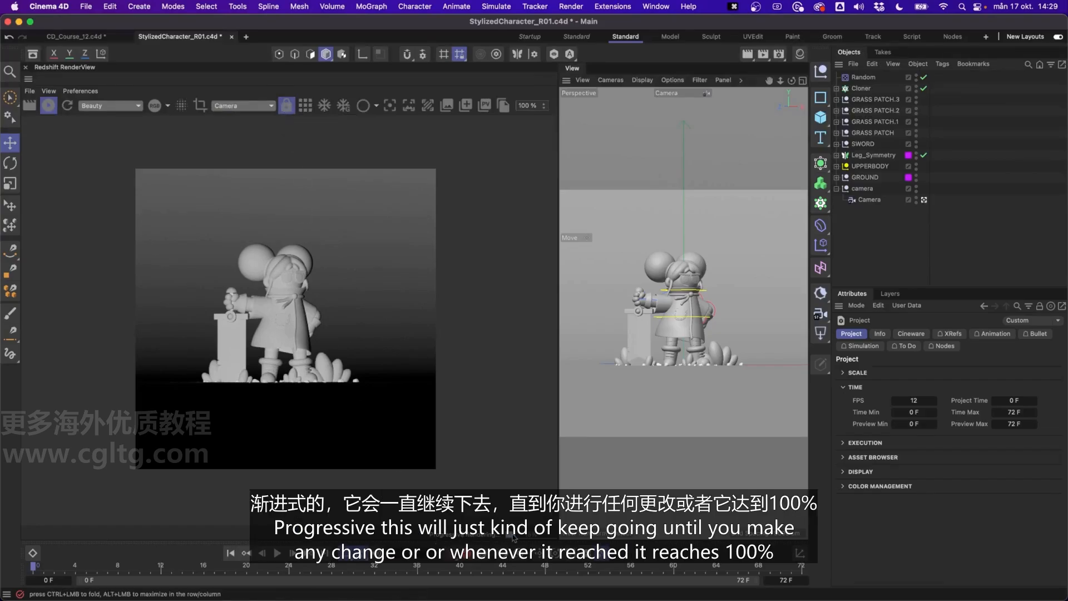
Enable bucket rendering in the RenderView and stop the IPR after the frame has rendered.
left_click(306, 106)
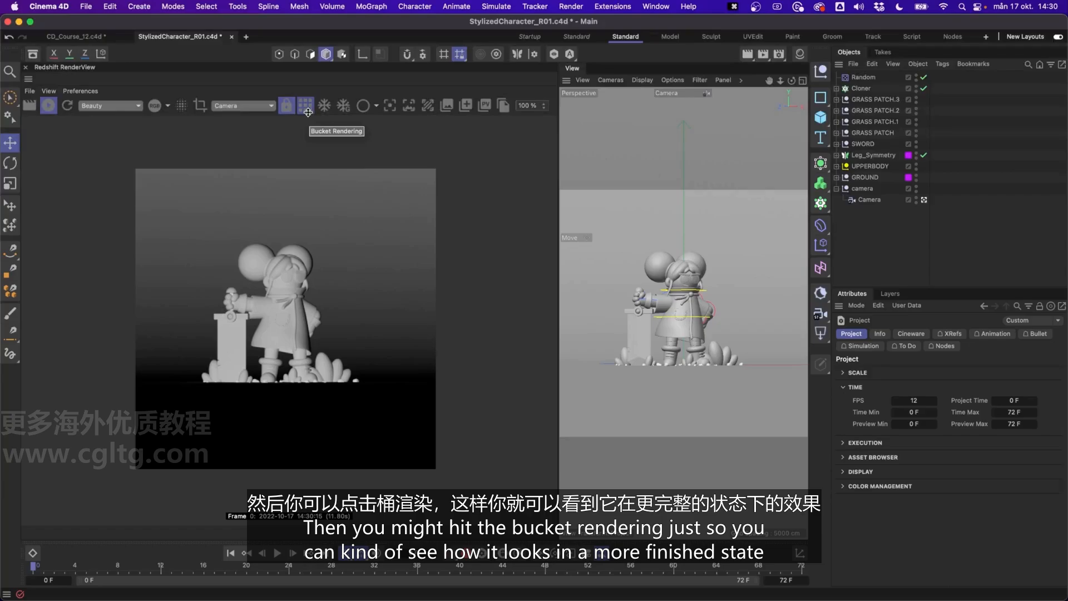
left_click(49, 105)
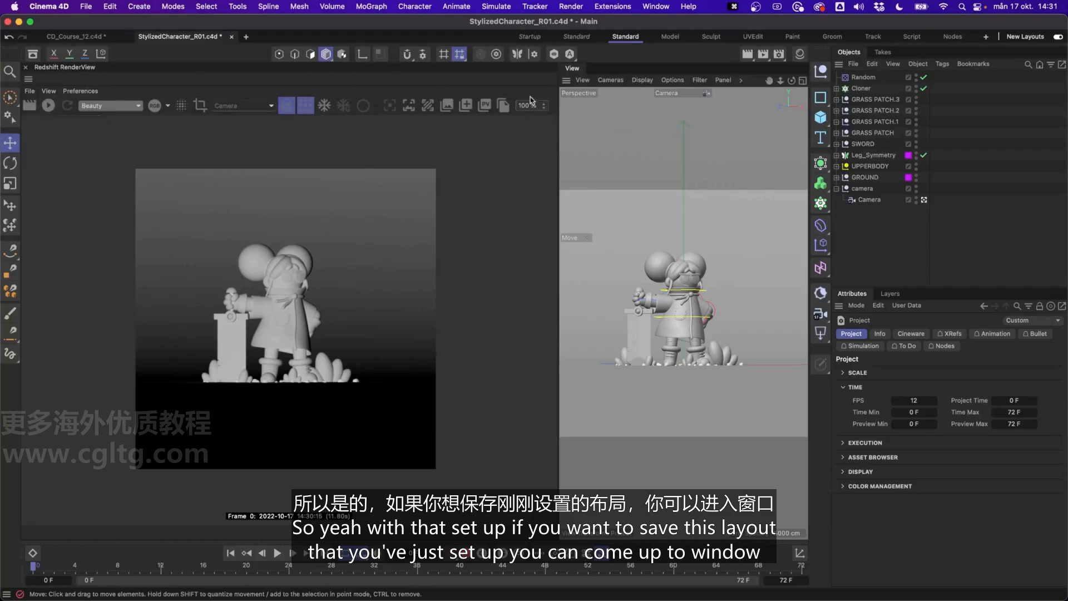
left_click(655, 7)
mouse_move(723, 34)
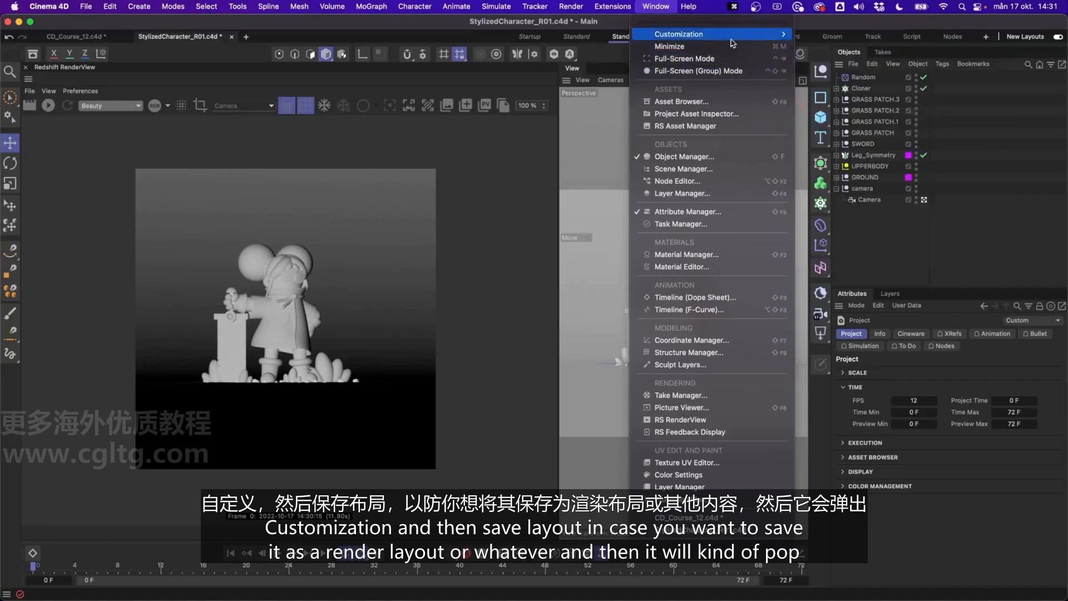
left_click(658, 5)
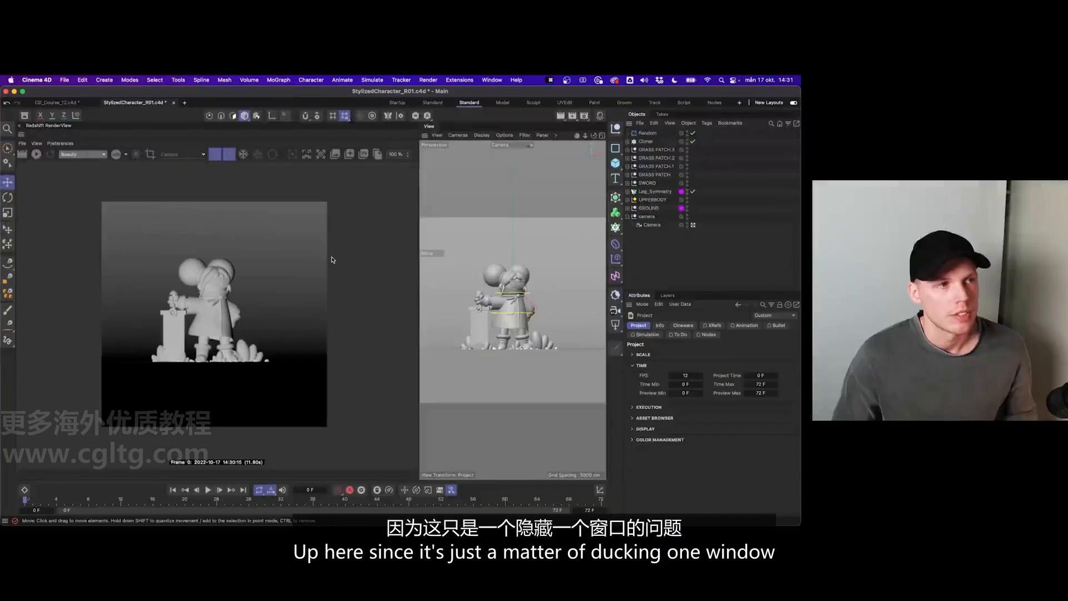